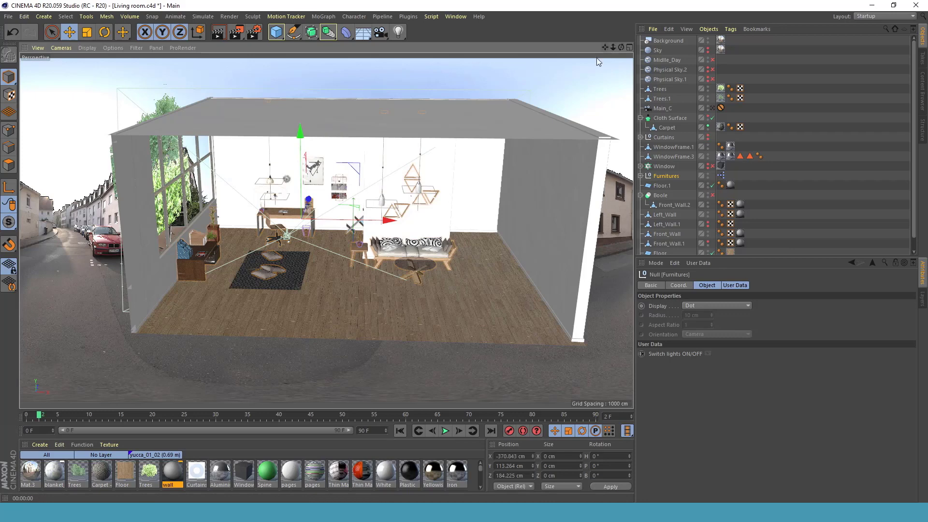
pyautogui.scroll(1, 419, 241)
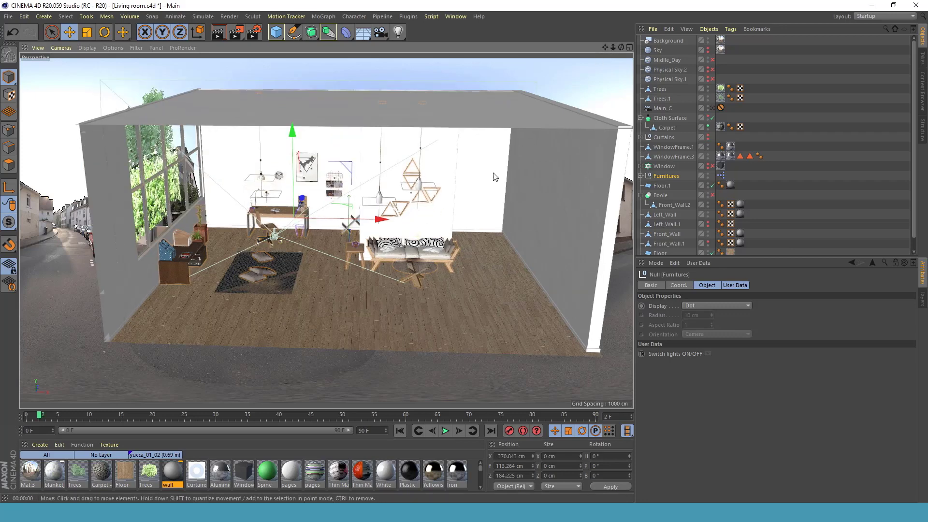
pyautogui.moveTo(621, 47)
pyautogui.mouseDown()
pyautogui.moveTo(570, 48)
pyautogui.moveTo(722, 48)
pyautogui.moveTo(585, 48)
pyautogui.moveTo(675, 40)
pyautogui.moveTo(589, 40)
pyautogui.moveTo(637, 25)
pyautogui.moveTo(623, 5)
pyautogui.moveTo(643, 47)
pyautogui.moveTo(658, 46)
pyautogui.moveTo(621, 48)
pyautogui.mouseUp()
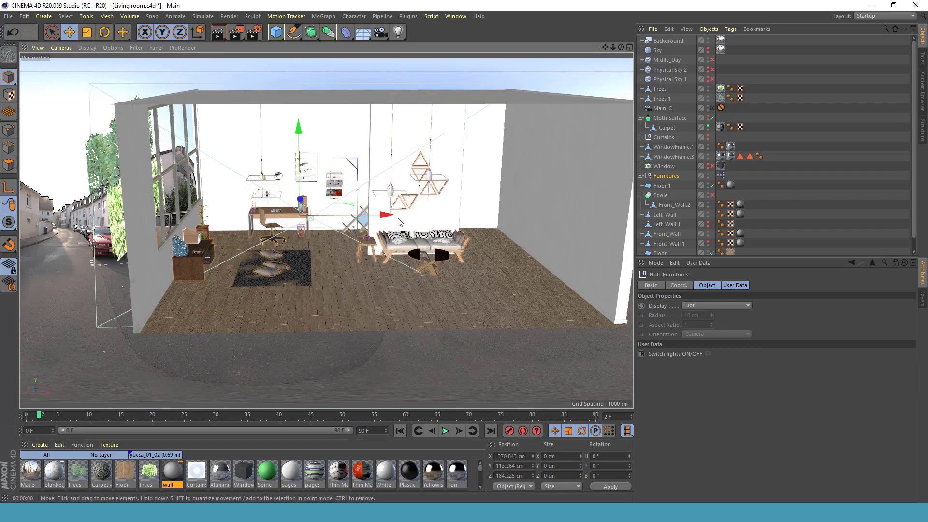
pyautogui.scroll(2, 391, 227)
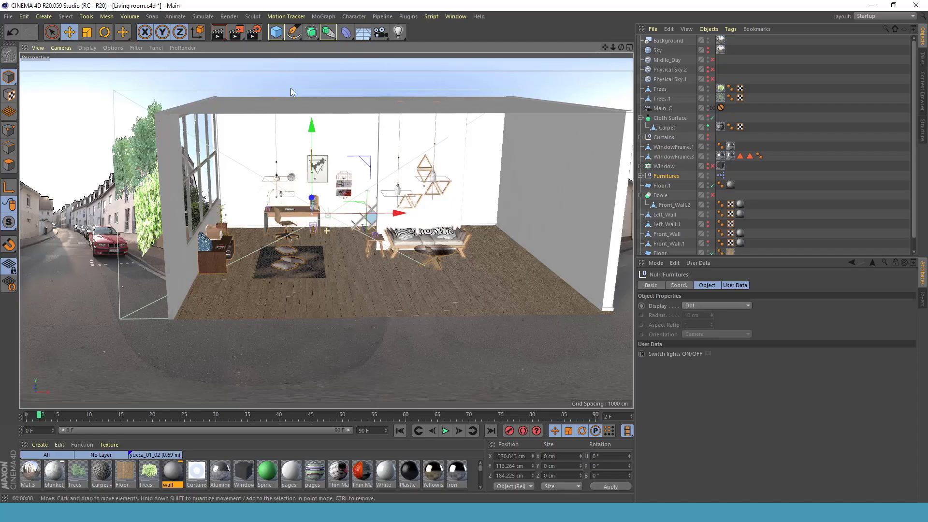
pyautogui.click(252, 33)
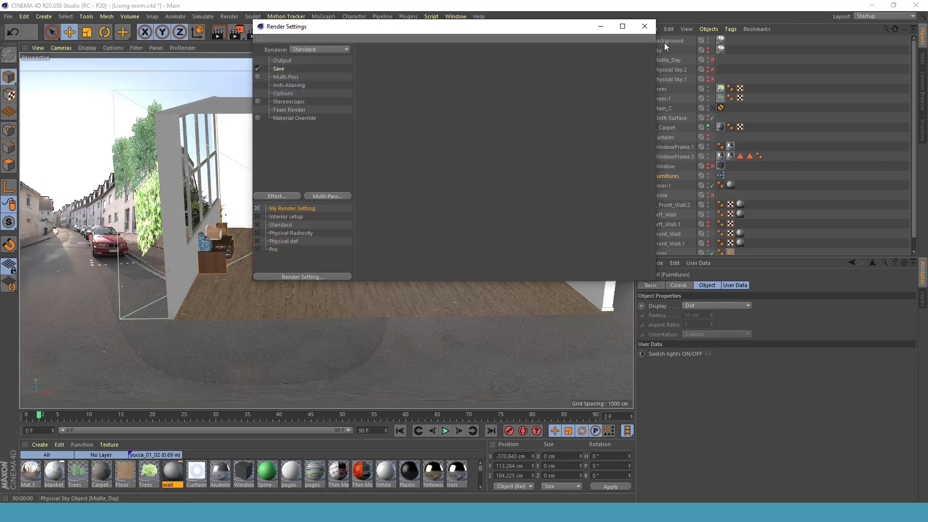
pyautogui.click(645, 26)
pyautogui.keyDown('alt'); pyautogui.moveTo(424, 234); pyautogui.dragTo(332, 177); pyautogui.keyUp('alt')
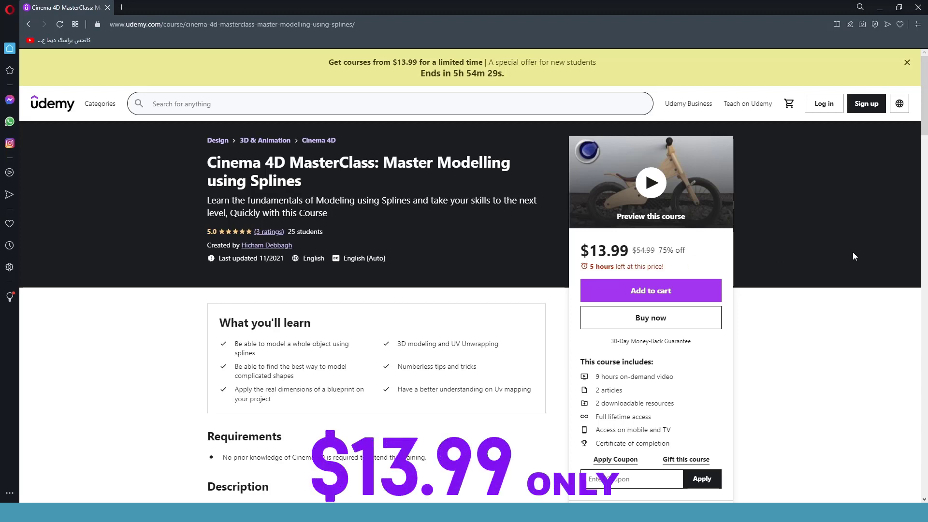
# Switch to the Udemy page of the Cinema 4D MasterClass course and review its description and course content.
pyautogui.scroll(-3, 847, 251)
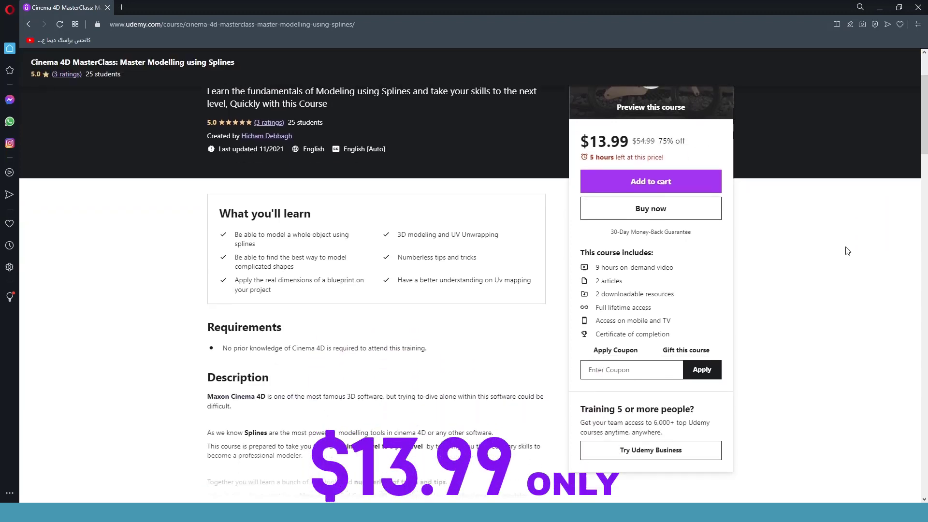
pyautogui.scroll(-13, 847, 250)
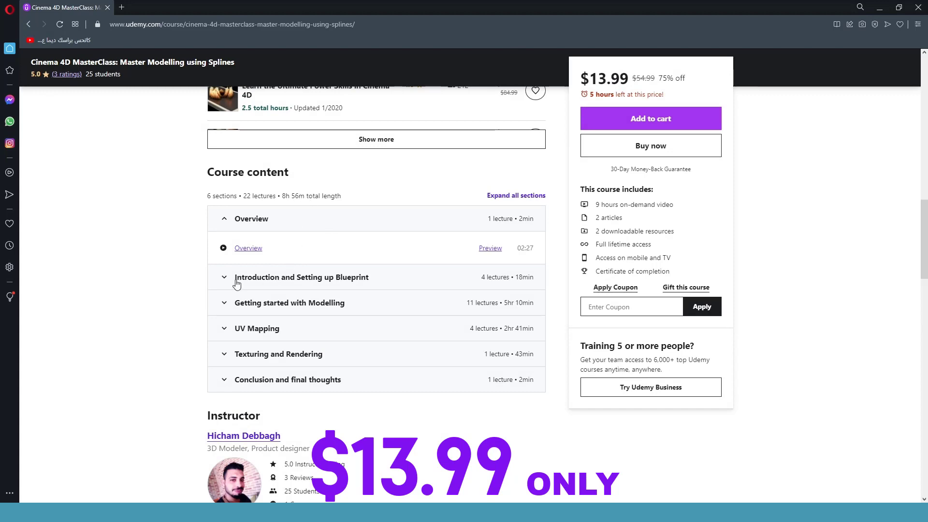
pyautogui.scroll(15, 428, 285)
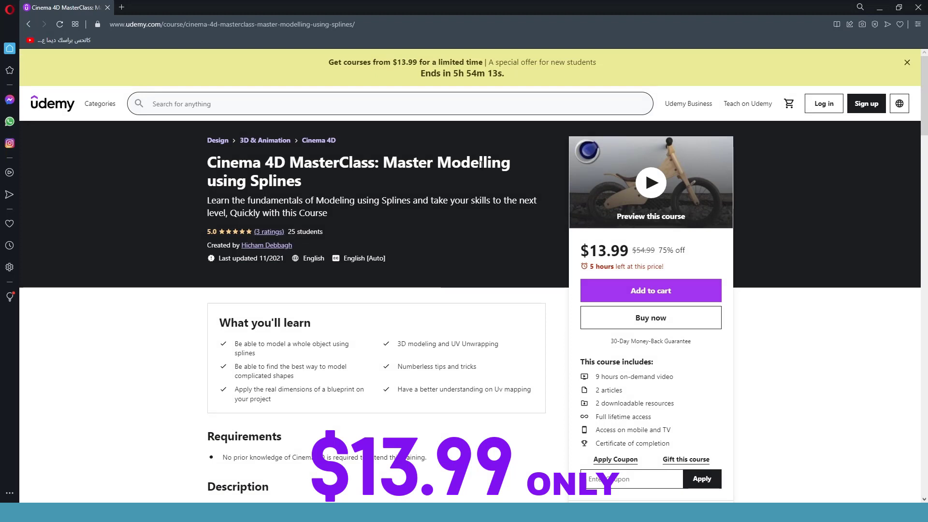
# Paste the copied coupon code into the course's coupon field and apply it.
pyautogui.scroll(-2, 637, 398)
pyautogui.click(632, 388)
pyautogui.rightClick(632, 389)
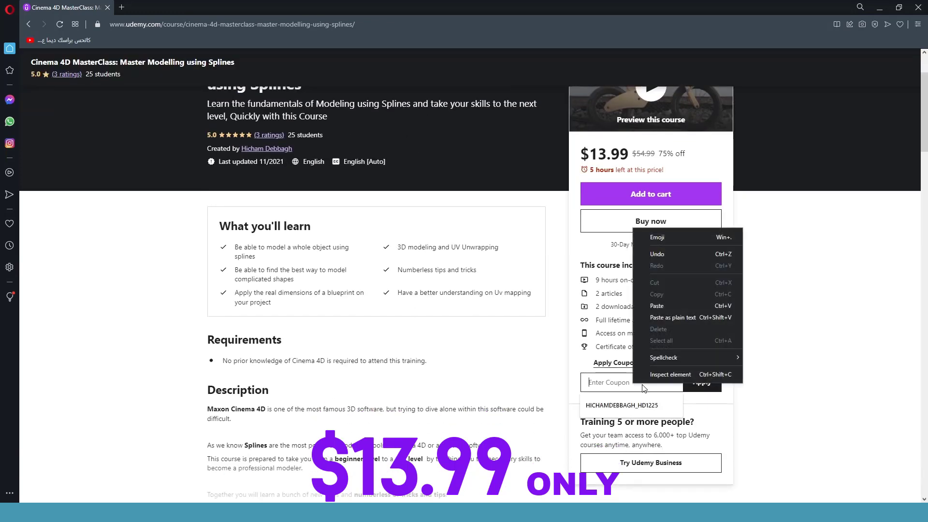
pyautogui.click(663, 303)
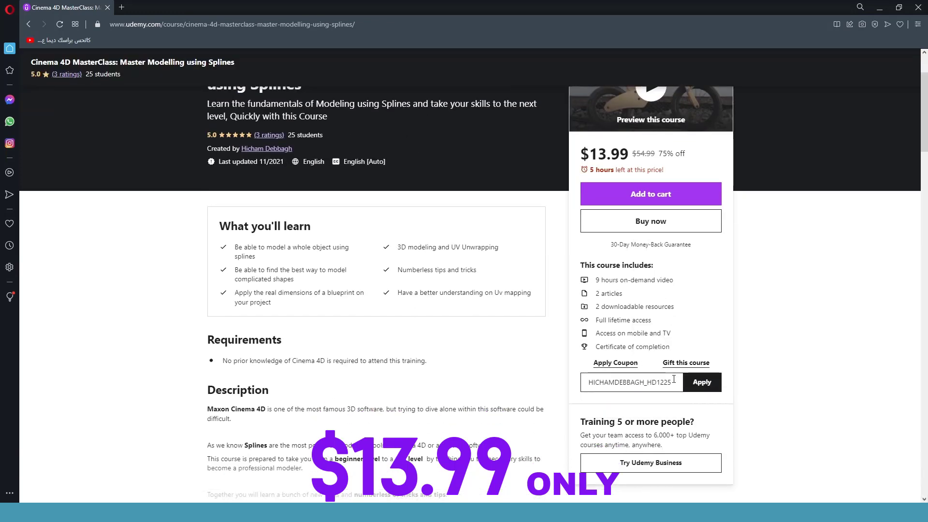
pyautogui.moveTo(674, 380); pyautogui.dragTo(569, 380)
pyautogui.click(702, 382)
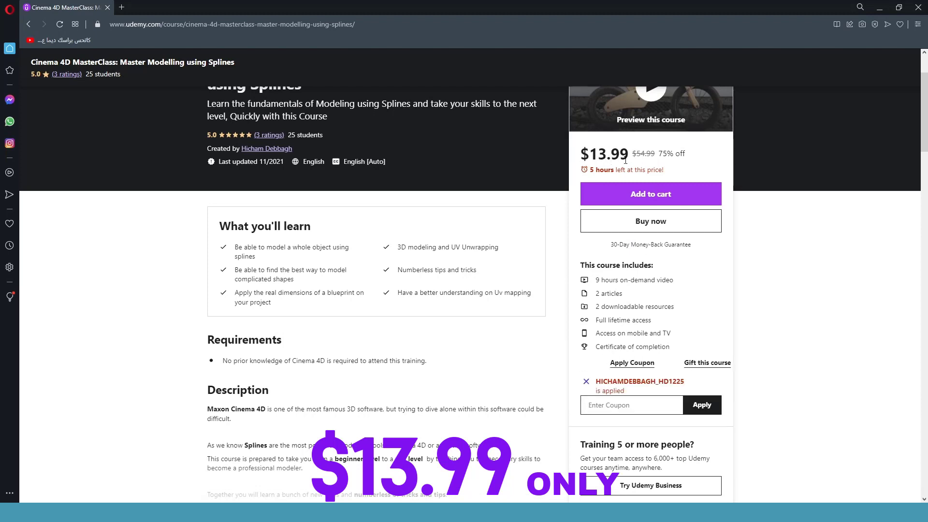
pyautogui.moveTo(690, 382); pyautogui.dragTo(597, 387)
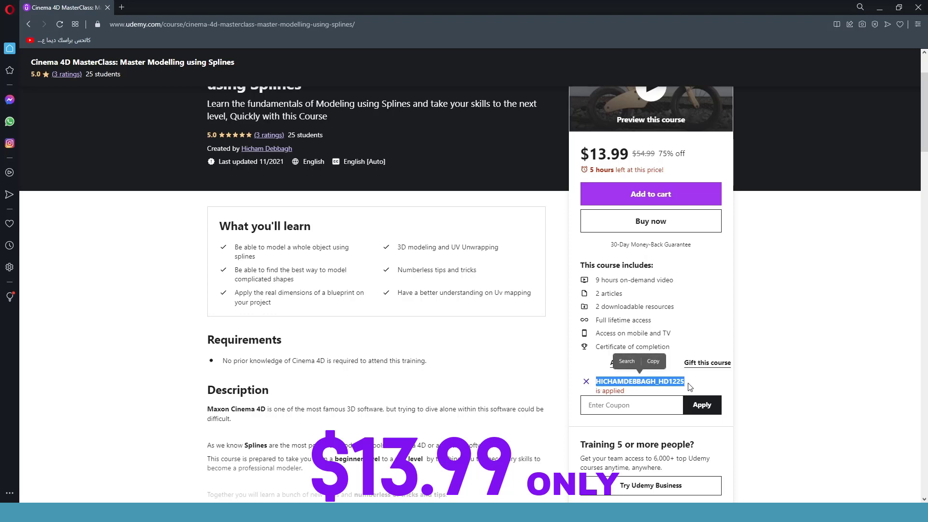
pyautogui.click(766, 385)
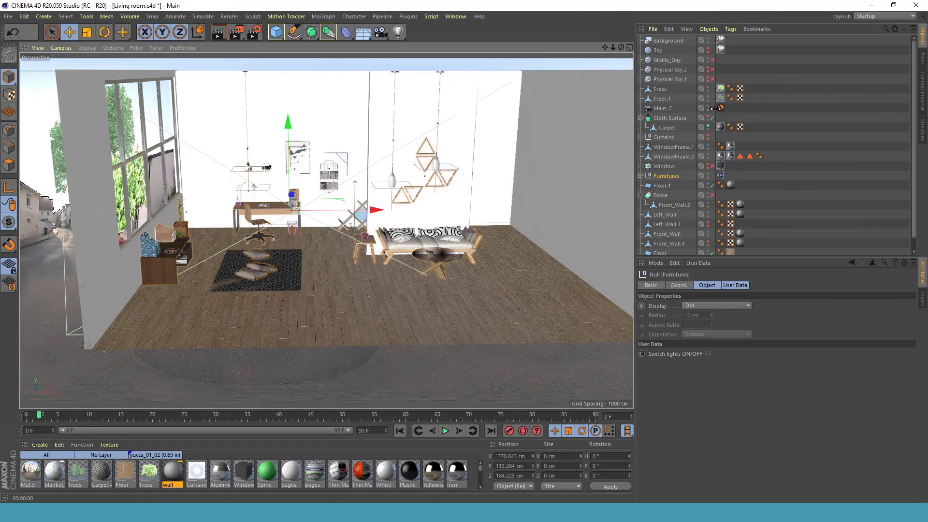
# Switch to Cinema 4D, view the room through the Main_C camera, and hide the Furnitures group and the carpet.
pyautogui.click(712, 109)
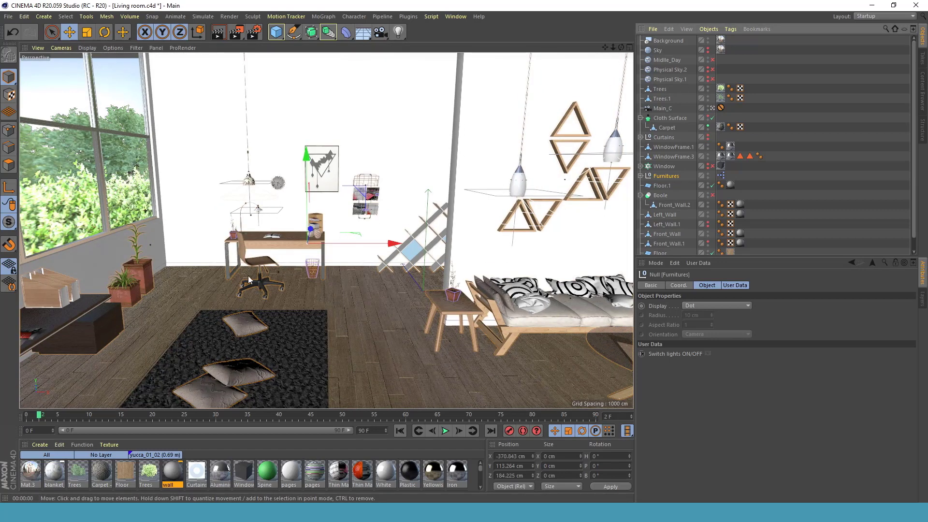
pyautogui.click(708, 175)
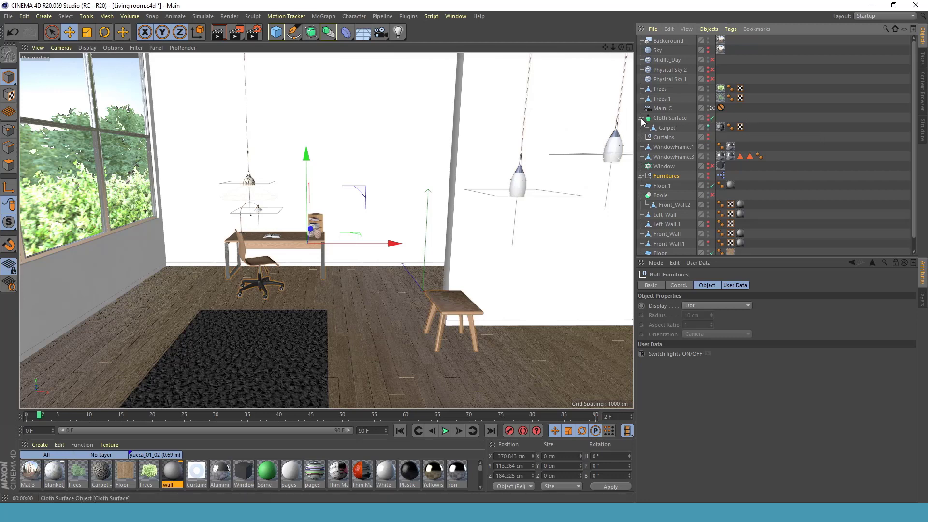
pyautogui.click(709, 127)
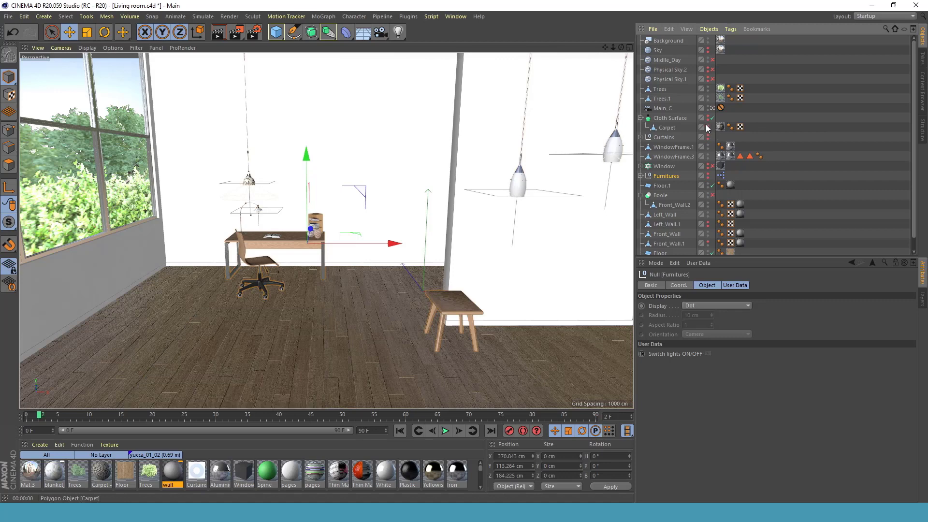
pyautogui.click(640, 118)
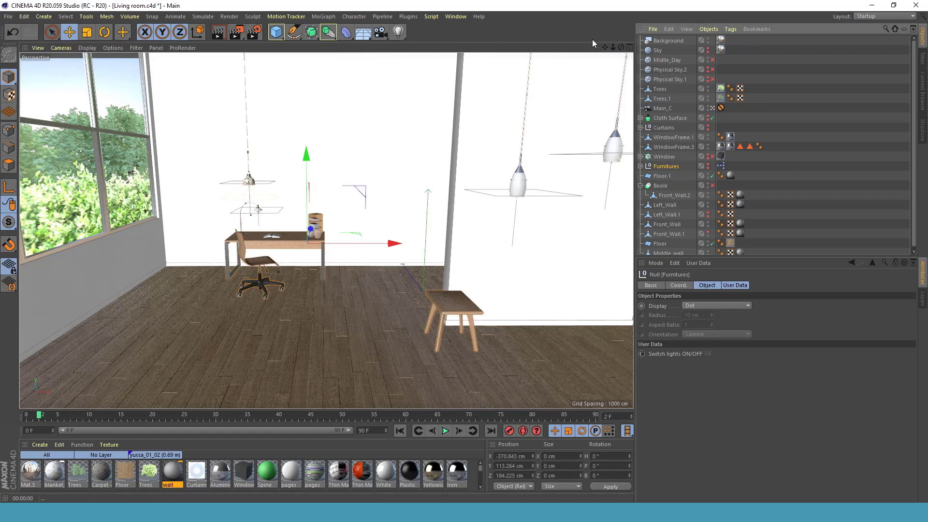
pyautogui.click(768, 97)
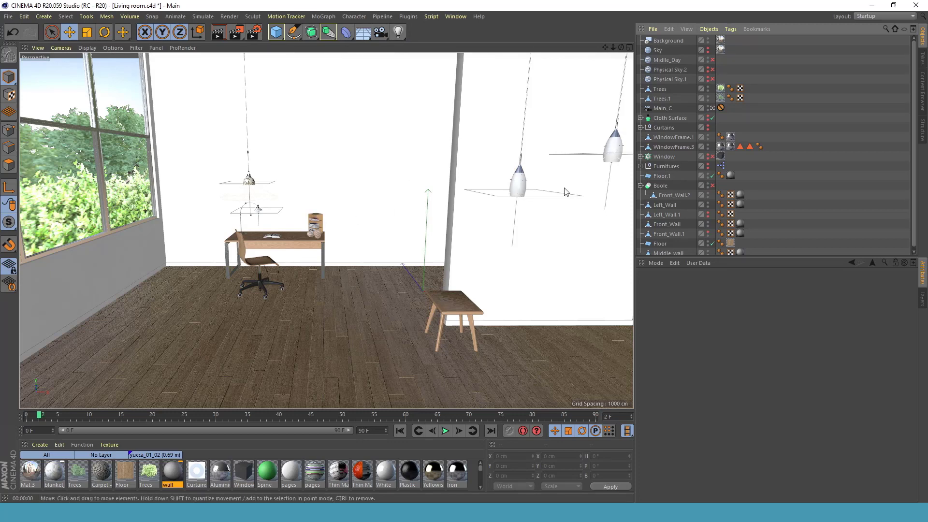
# Inspect the XPresso node setup that links the Furnitures null to the lights, and close the editor.
pyautogui.click(662, 167)
pyautogui.doubleClick(721, 166)
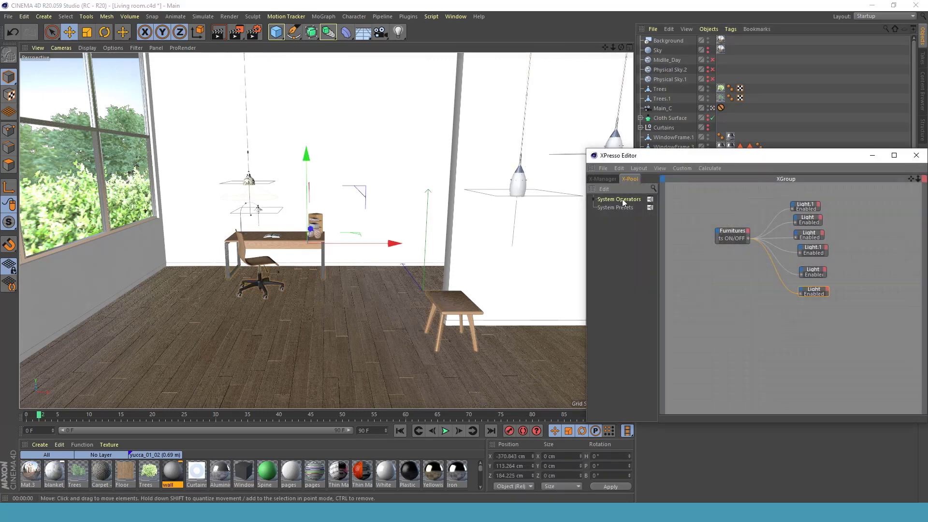
pyautogui.moveTo(773, 158); pyautogui.dragTo(477, 159)
pyautogui.click(619, 158)
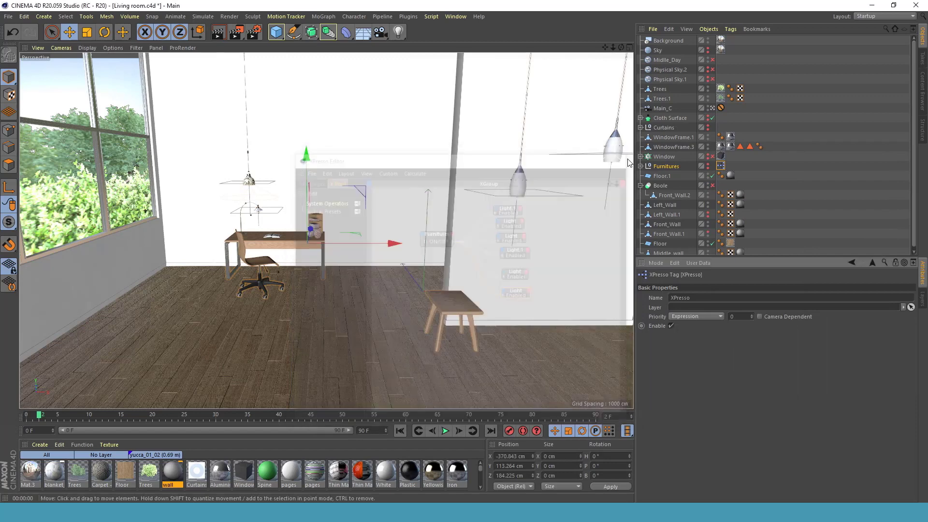
# Toggle the Furnitures null's Switch lights ON/OFF user data several times to preview the room lights, leaving it off.
pyautogui.click(667, 166)
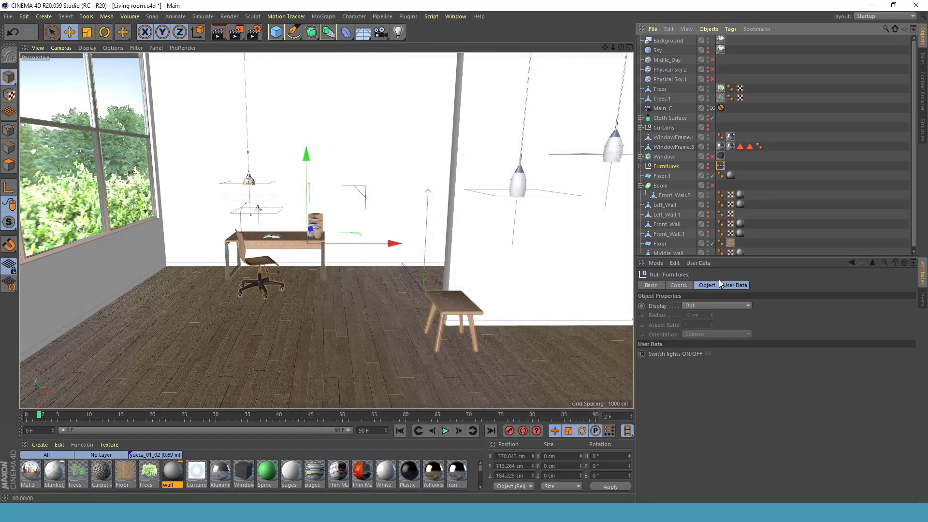
pyautogui.click(734, 285)
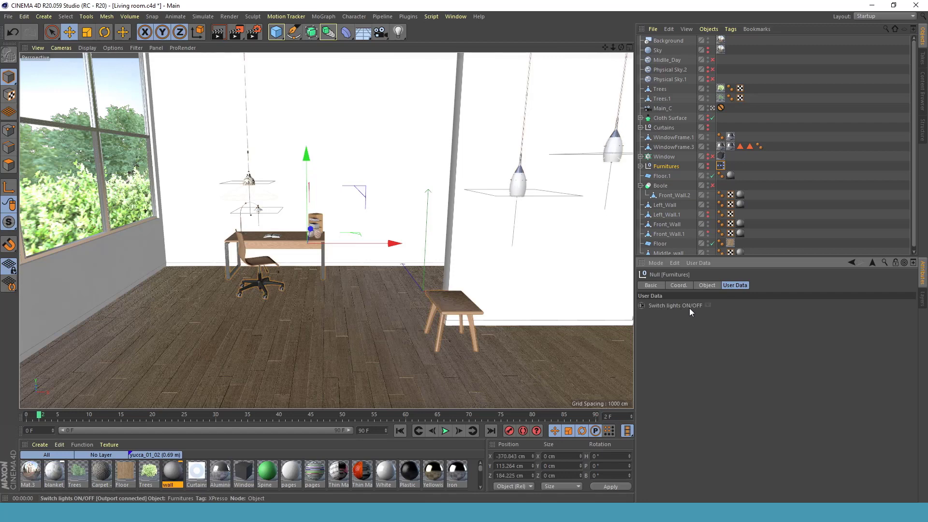
pyautogui.click(705, 305)
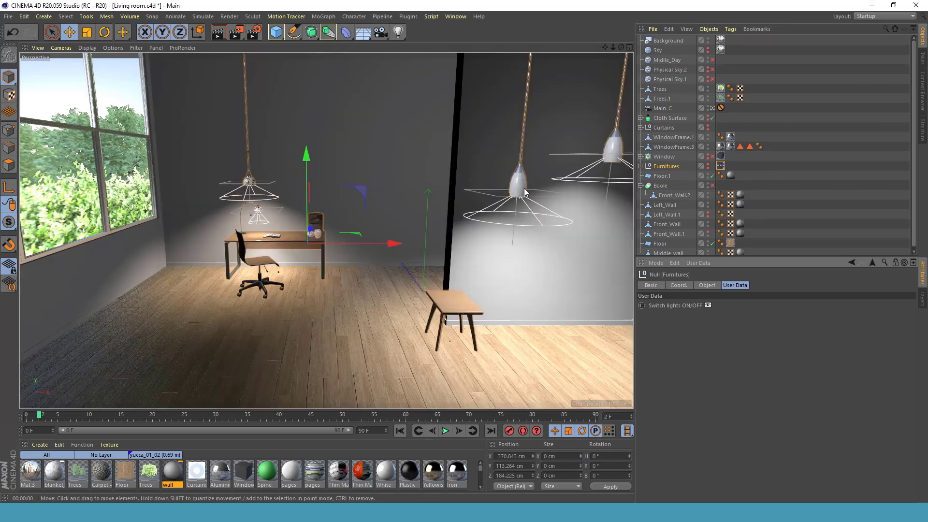
pyautogui.click(706, 305)
pyautogui.click(706, 305)
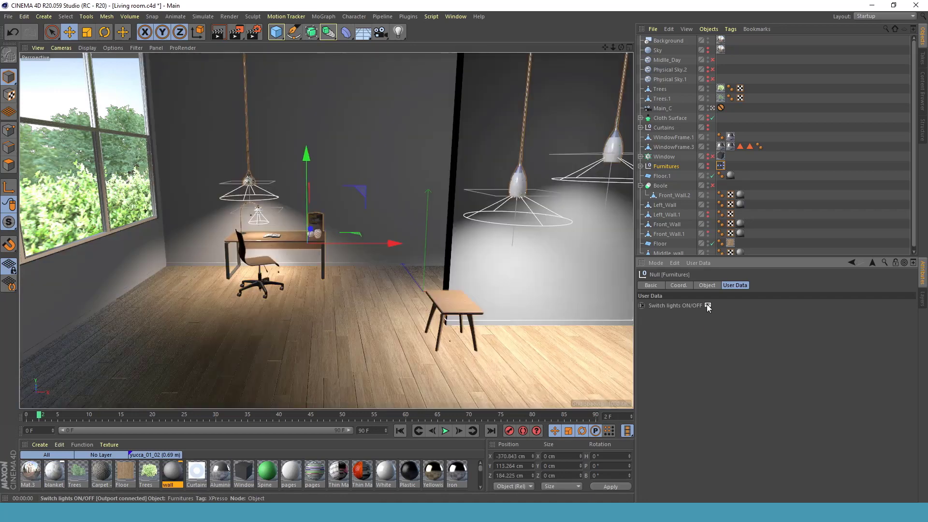
pyautogui.click(707, 305)
pyautogui.click(706, 305)
pyautogui.click(707, 305)
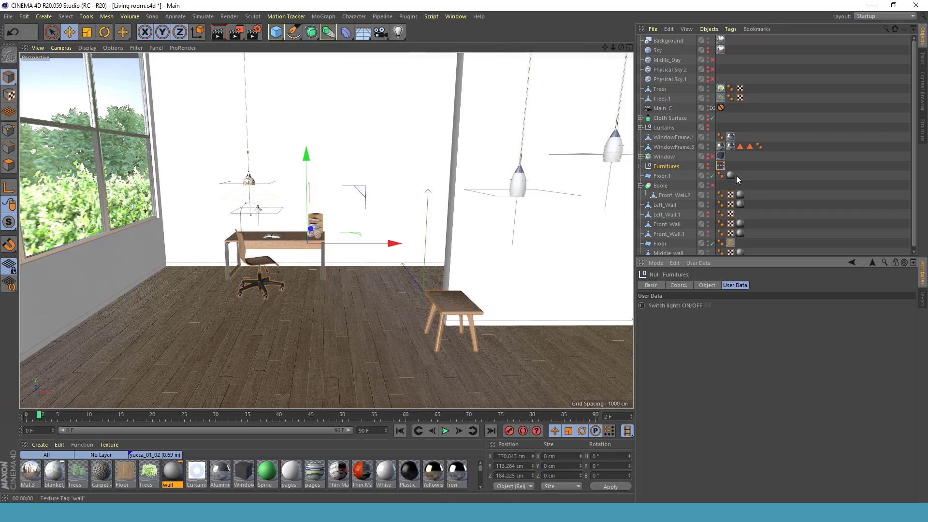
# Add a Physical Sky object to the living room scene and select it.
pyautogui.click(398, 32)
pyautogui.click(363, 32)
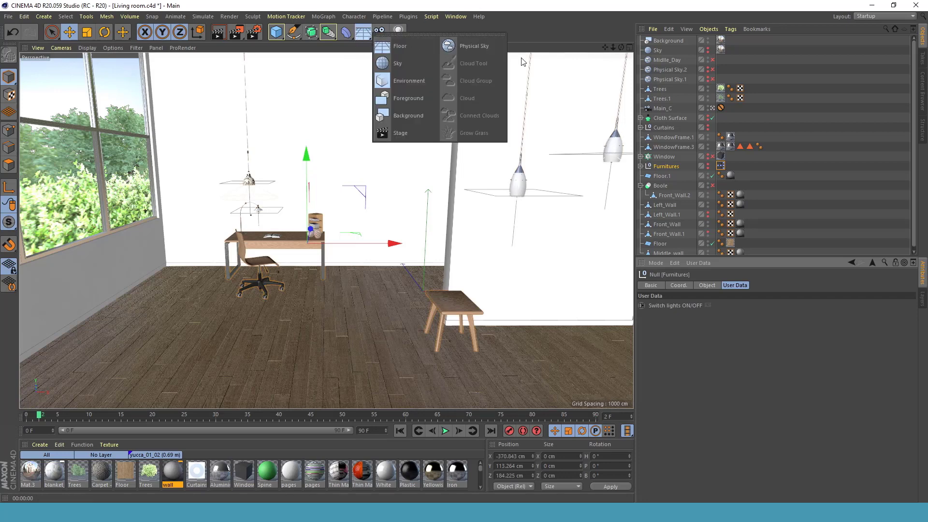
pyautogui.click(468, 48)
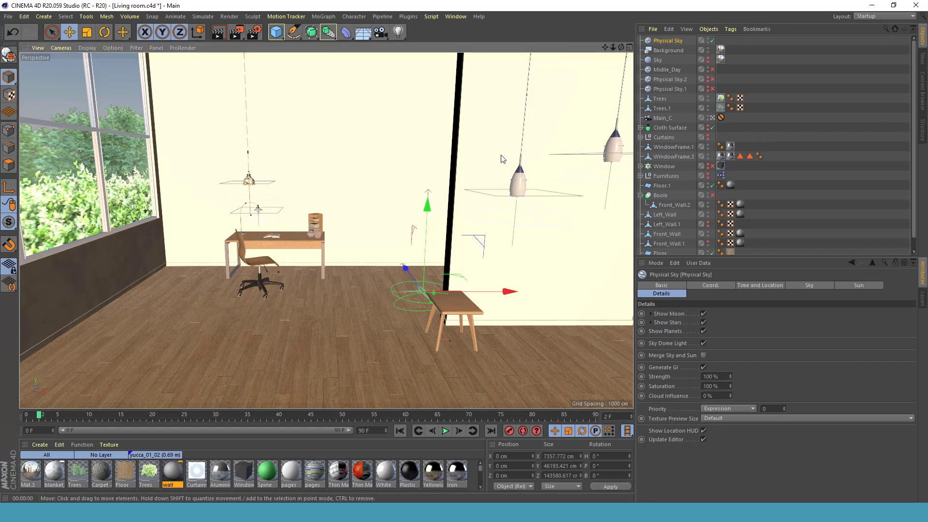
pyautogui.click(362, 32)
pyautogui.click(676, 14)
pyautogui.click(662, 39)
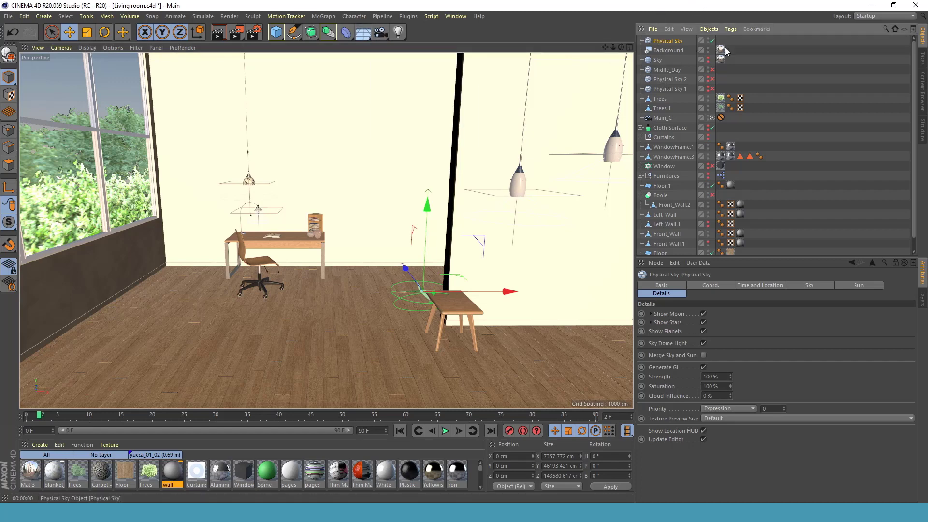
# Examine the Physical Sky's Time and Location, Sky, Sun and Details settings, ending on Time and Location.
pyautogui.click(768, 285)
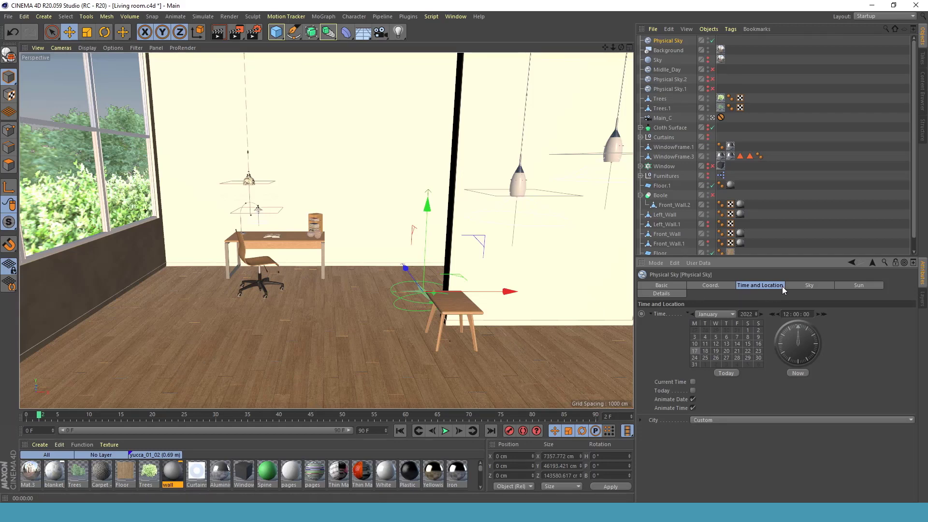
pyautogui.click(804, 286)
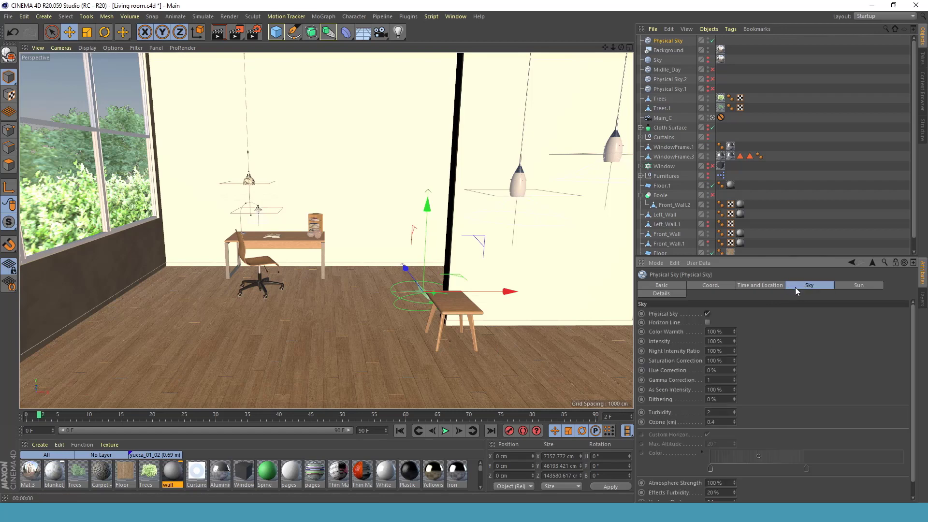
pyautogui.click(859, 285)
pyautogui.click(777, 286)
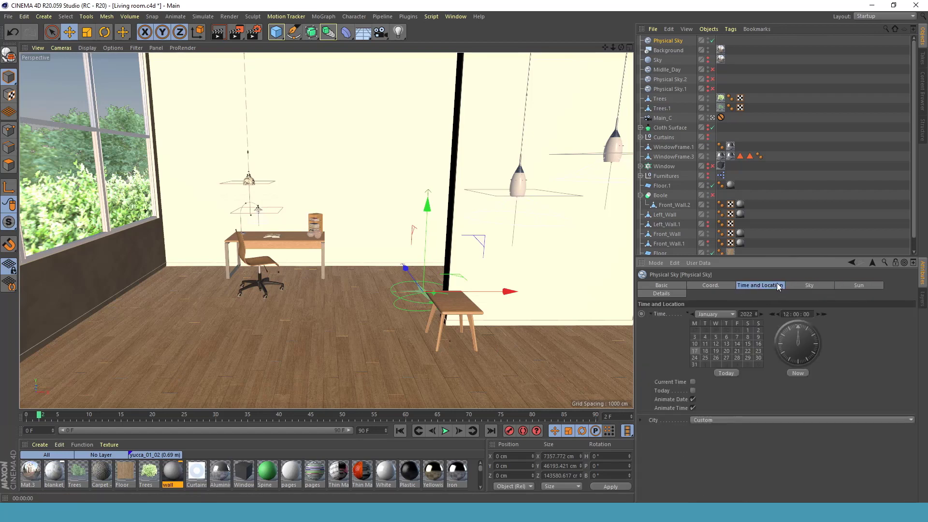
pyautogui.click(648, 293)
pyautogui.click(768, 286)
pyautogui.click(812, 285)
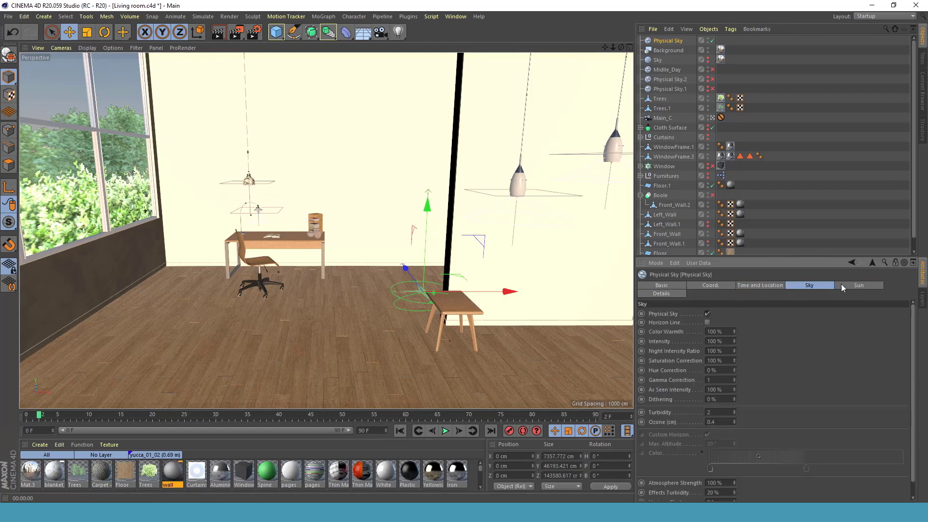
pyautogui.click(842, 284)
pyautogui.click(772, 286)
pyautogui.click(813, 286)
pyautogui.click(854, 285)
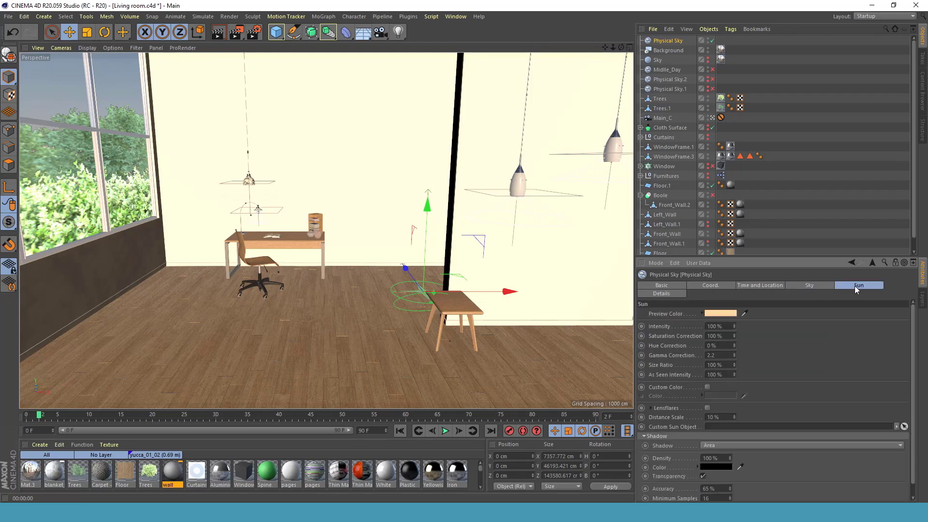
pyautogui.click(792, 285)
pyautogui.click(773, 286)
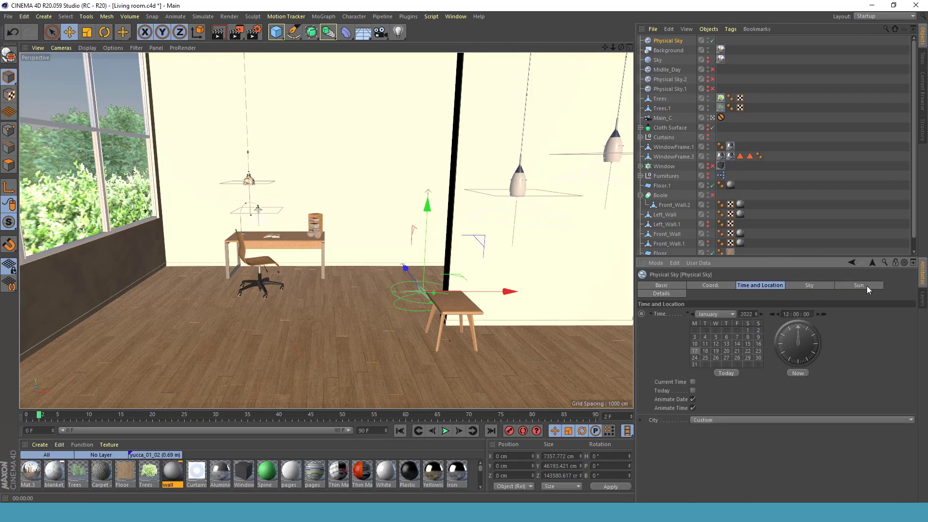
pyautogui.click(862, 285)
pyautogui.click(671, 294)
pyautogui.click(755, 284)
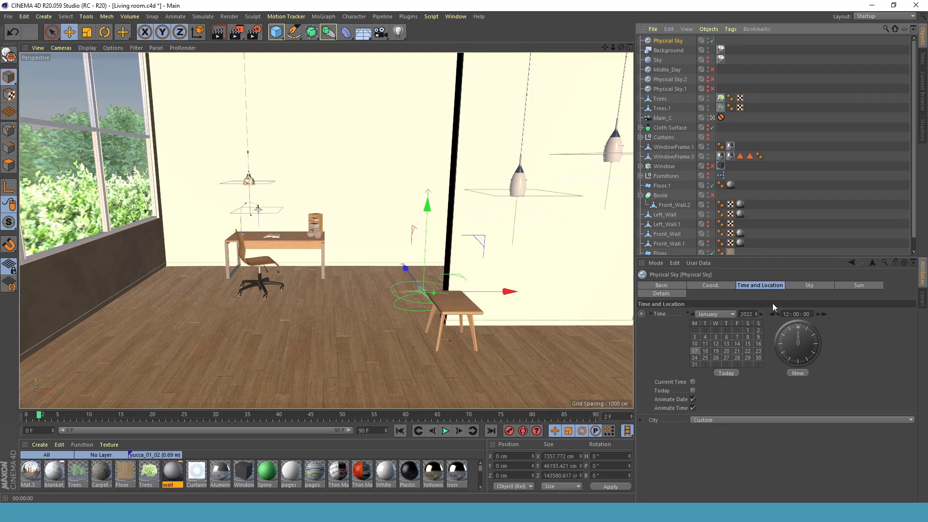
# Set the Physical Sky's city to Patras, Greece, Europe.
pyautogui.click(713, 419)
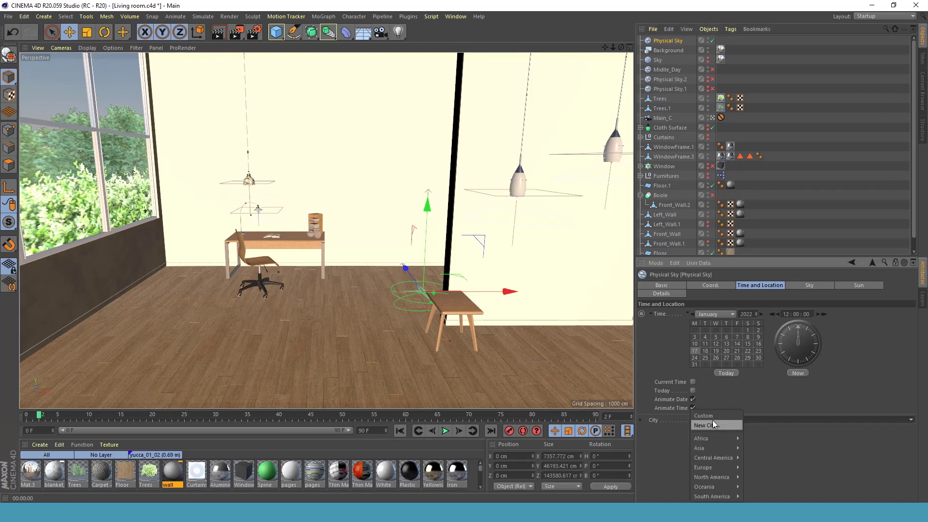
pyautogui.moveTo(728, 439)
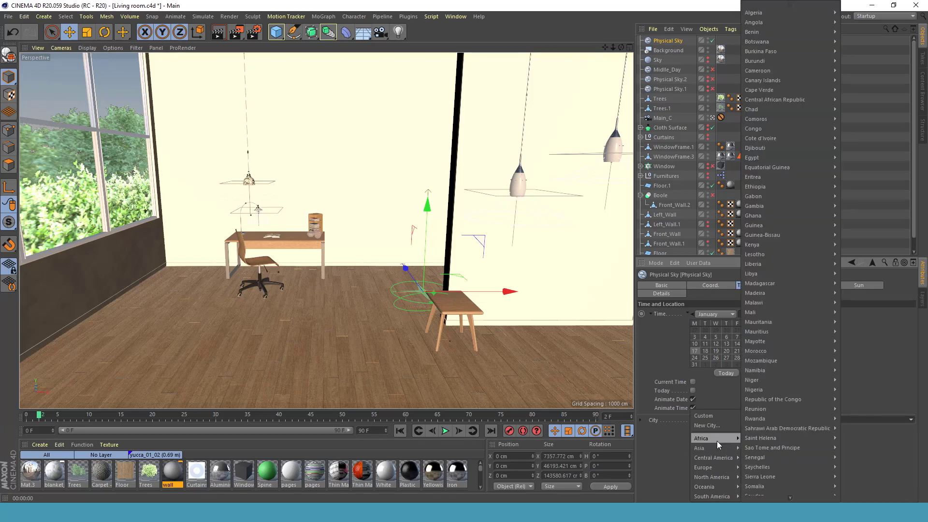
pyautogui.moveTo(781, 350)
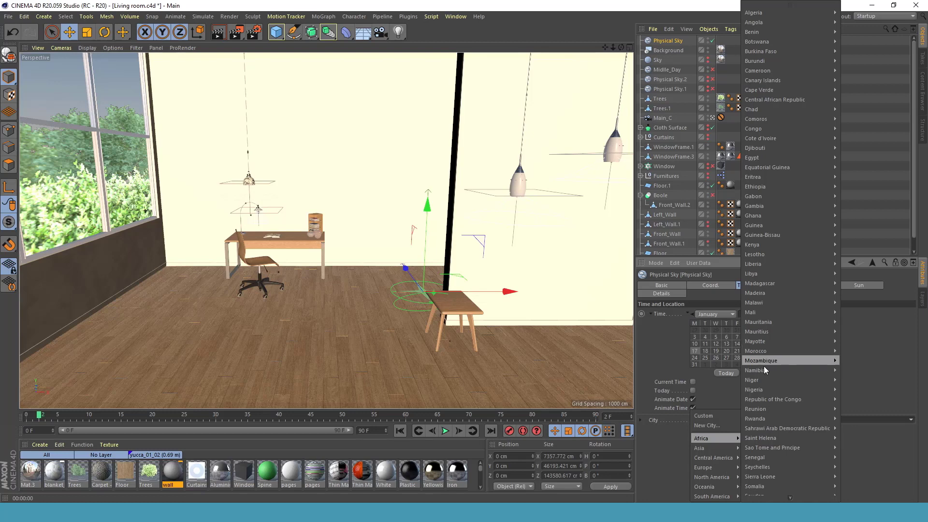
pyautogui.moveTo(718, 465)
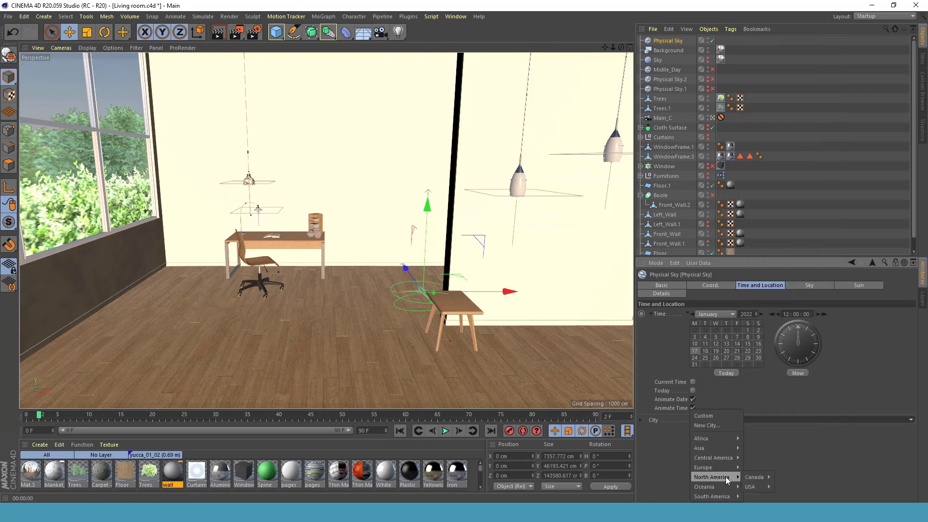
pyautogui.moveTo(778, 466)
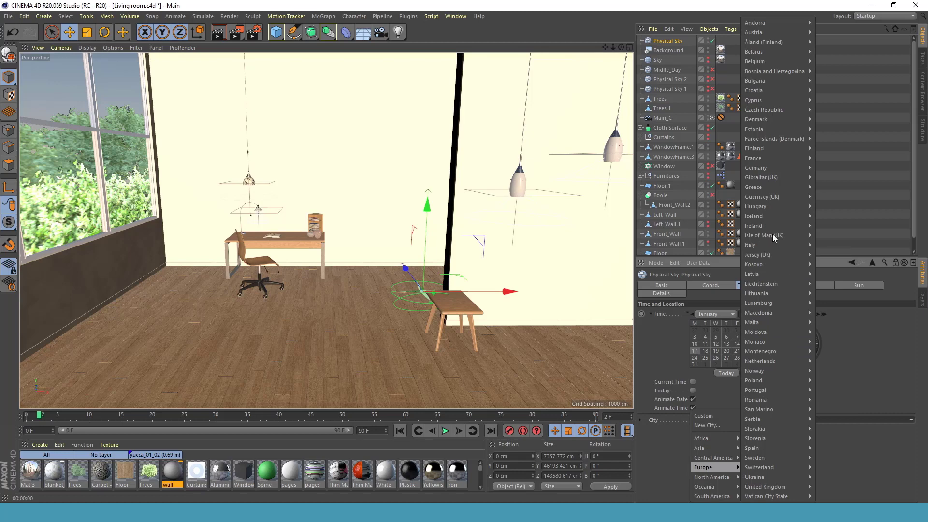
pyautogui.moveTo(762, 188)
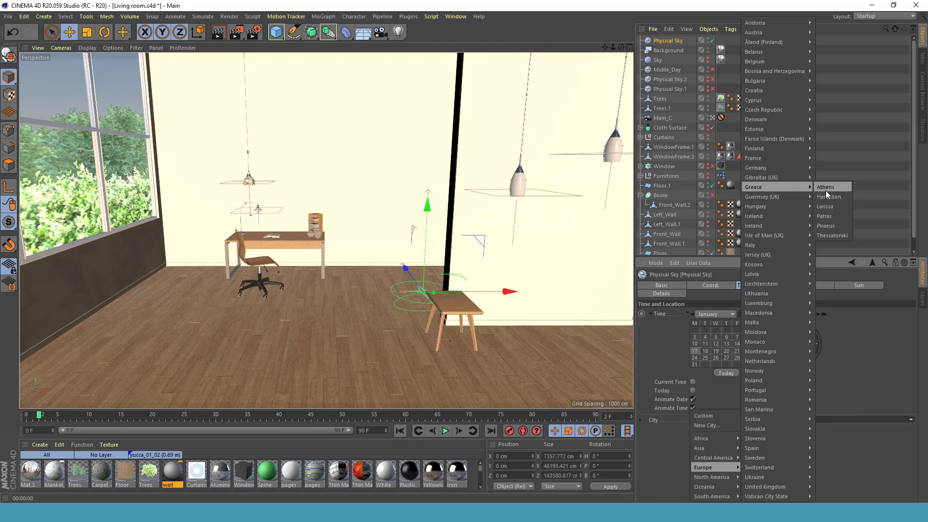
pyautogui.click(836, 214)
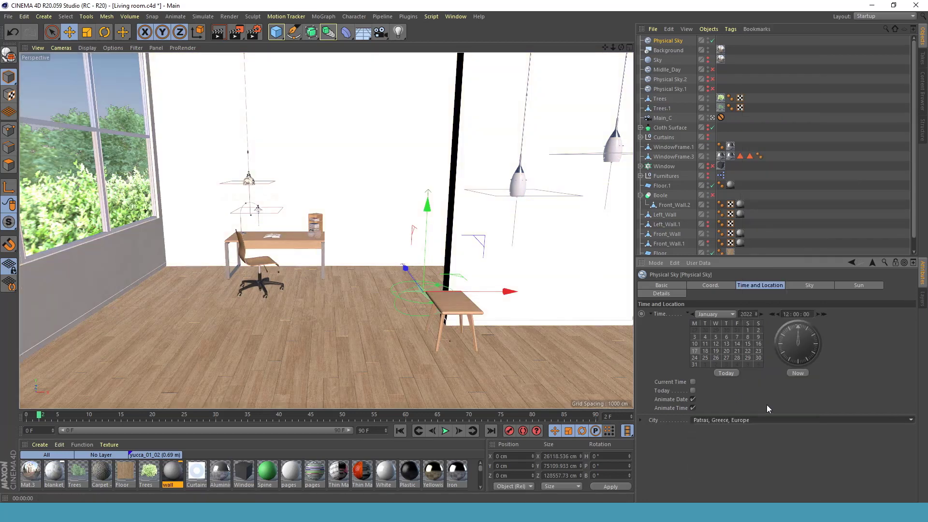
# Try Kigali, Rwanda, Africa as the Physical Sky's city, and set it back to Patras, Greece.
pyautogui.click(742, 420)
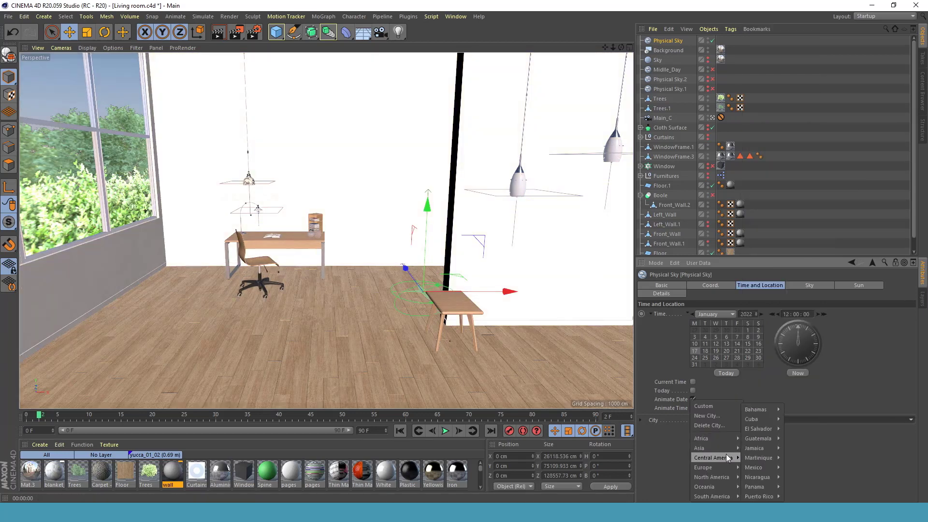
pyautogui.moveTo(807, 420)
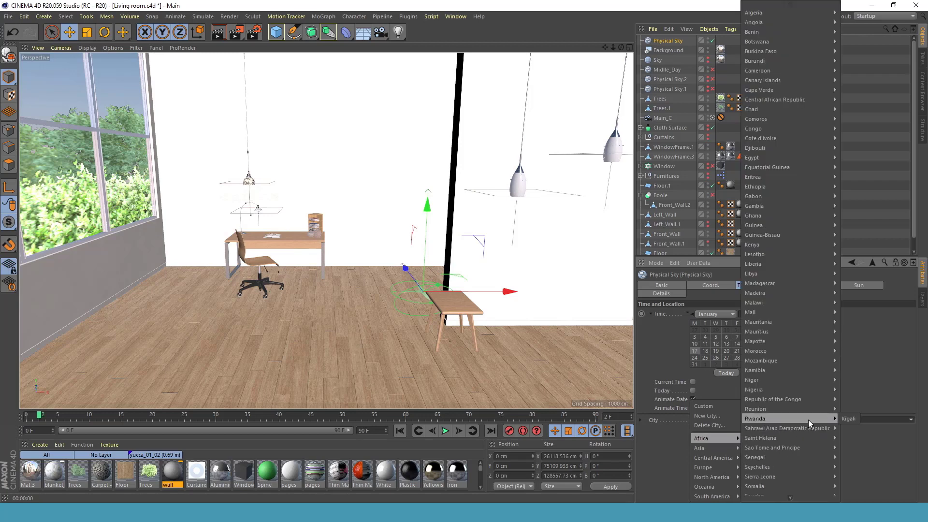
pyautogui.click(849, 419)
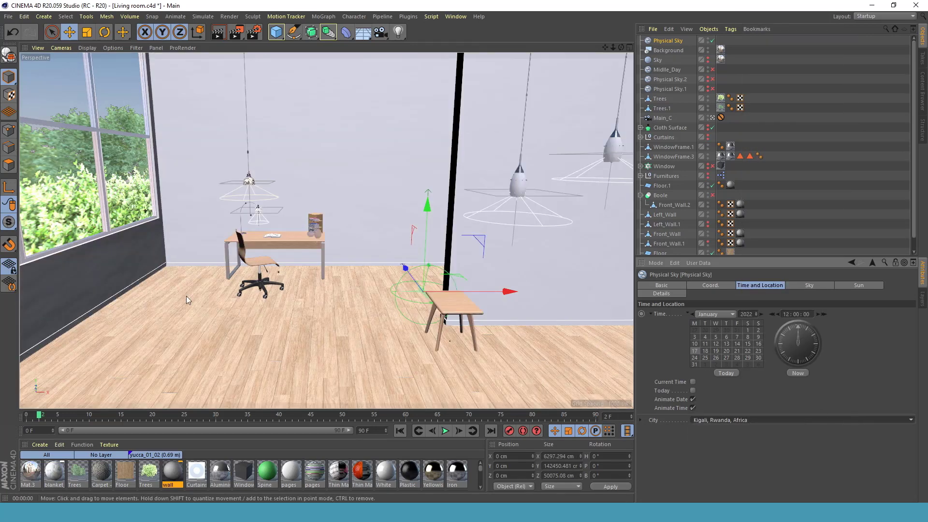
pyautogui.click(786, 314)
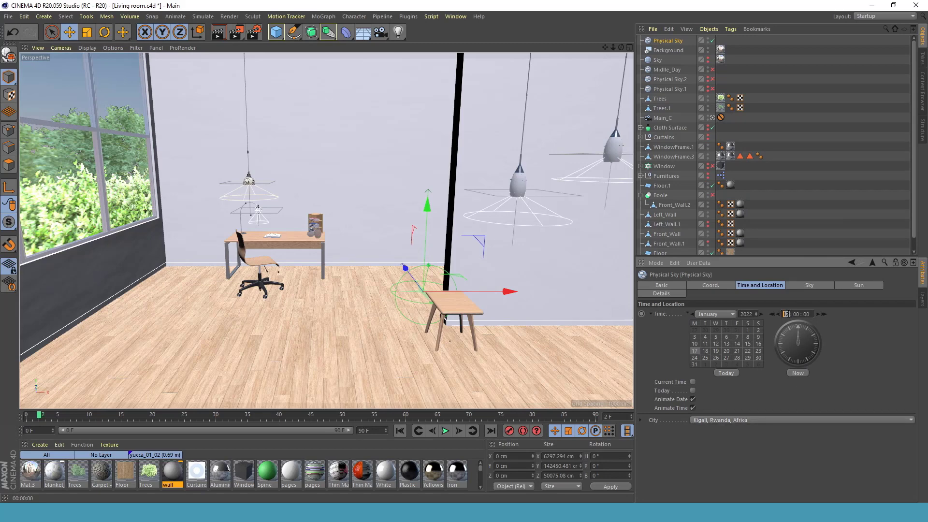
pyautogui.click(788, 314)
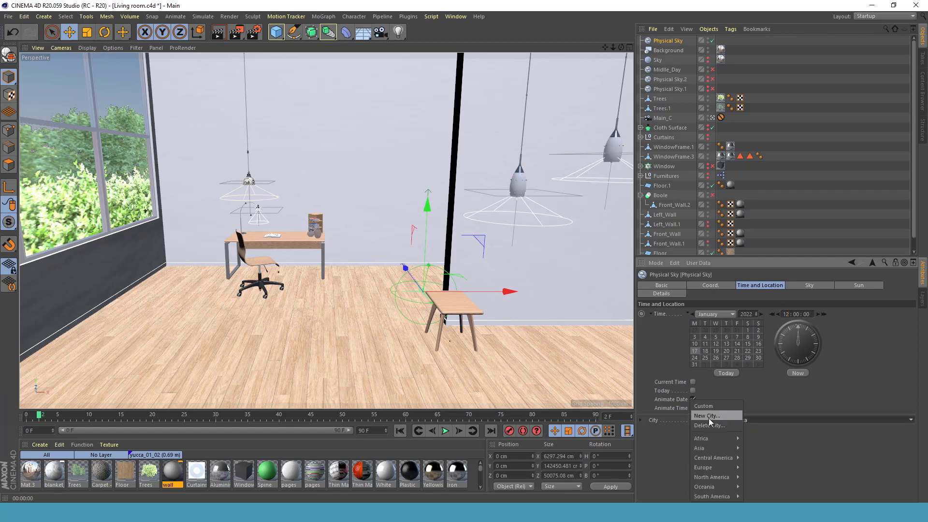
pyautogui.click(709, 420)
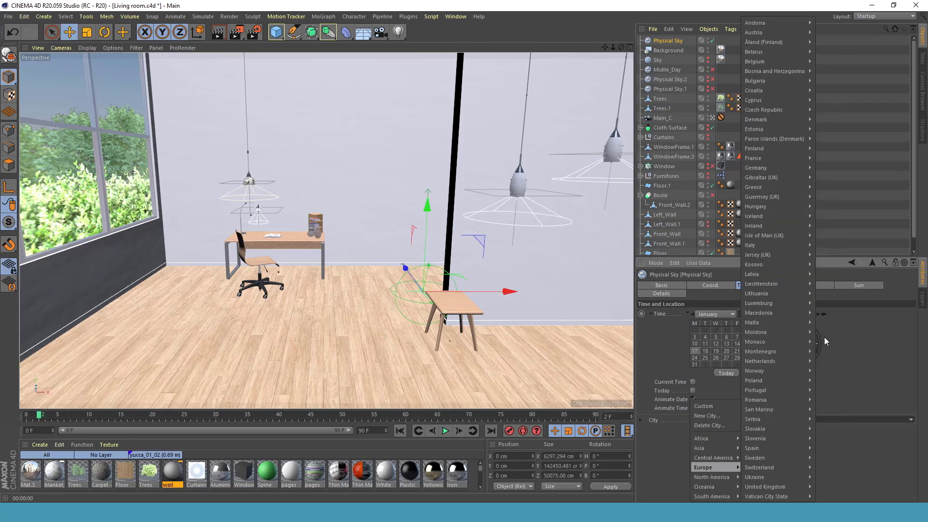
pyautogui.moveTo(796, 190)
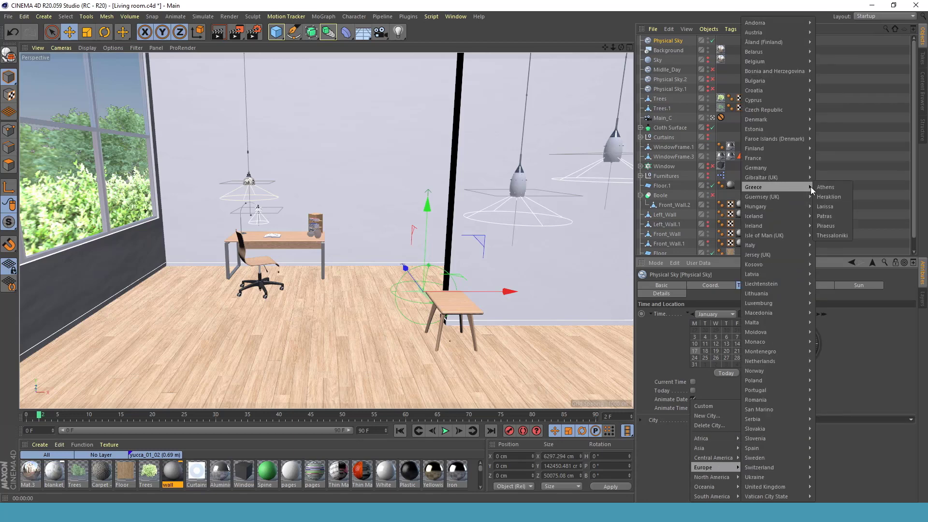
pyautogui.click(840, 215)
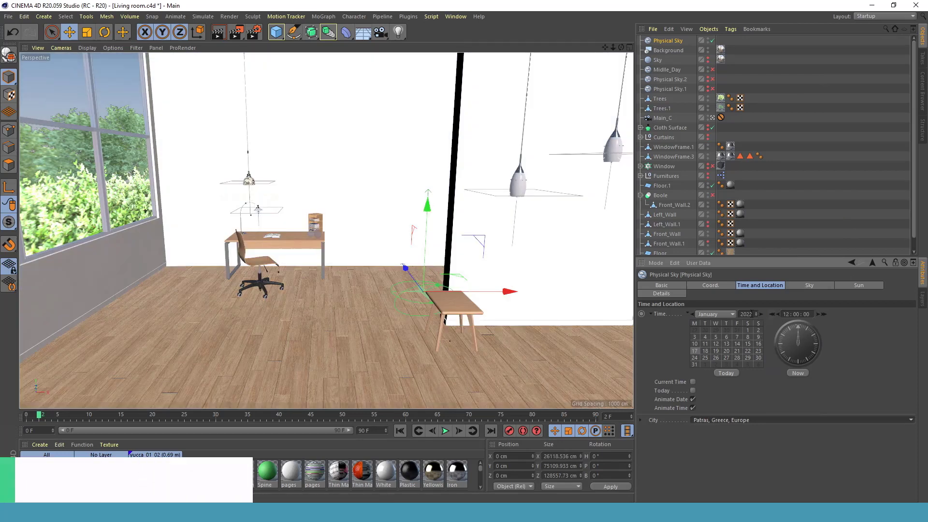
# Set the Physical Sky's time to 10:00:00 and its month to April.
pyautogui.moveTo(789, 314); pyautogui.dragTo(775, 314)
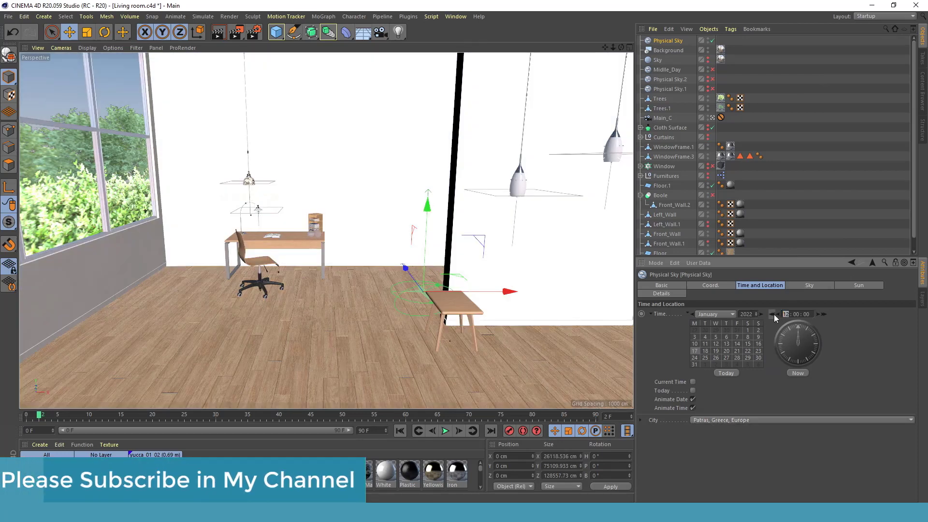
pyautogui.write('10')
pyautogui.press('Return')
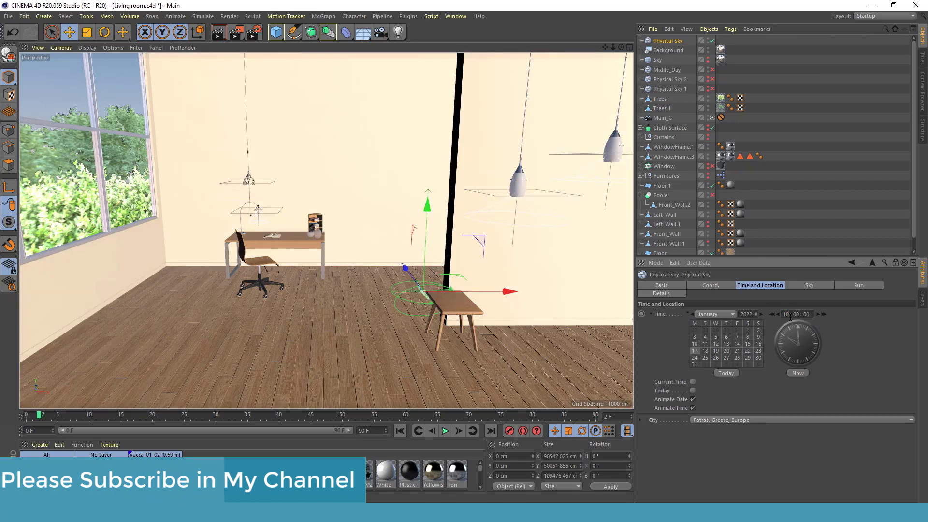
pyautogui.click(725, 314)
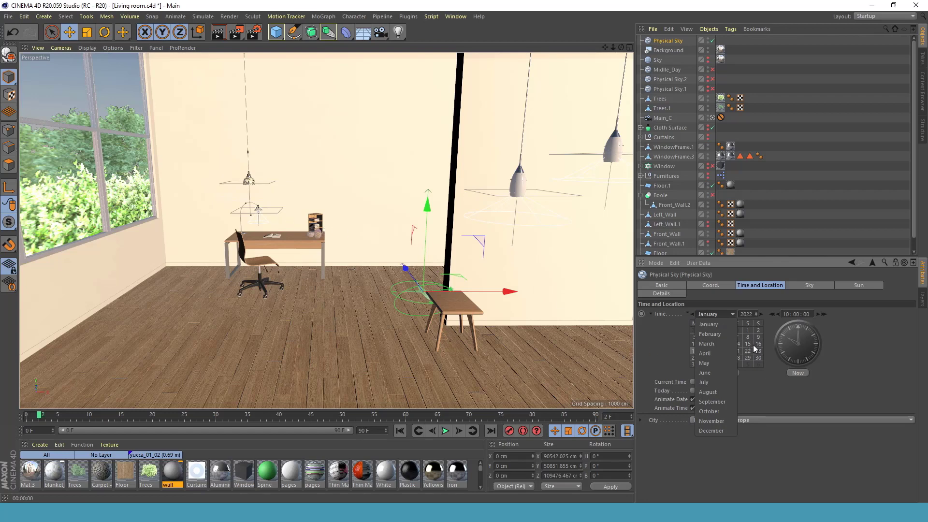
pyautogui.click(714, 352)
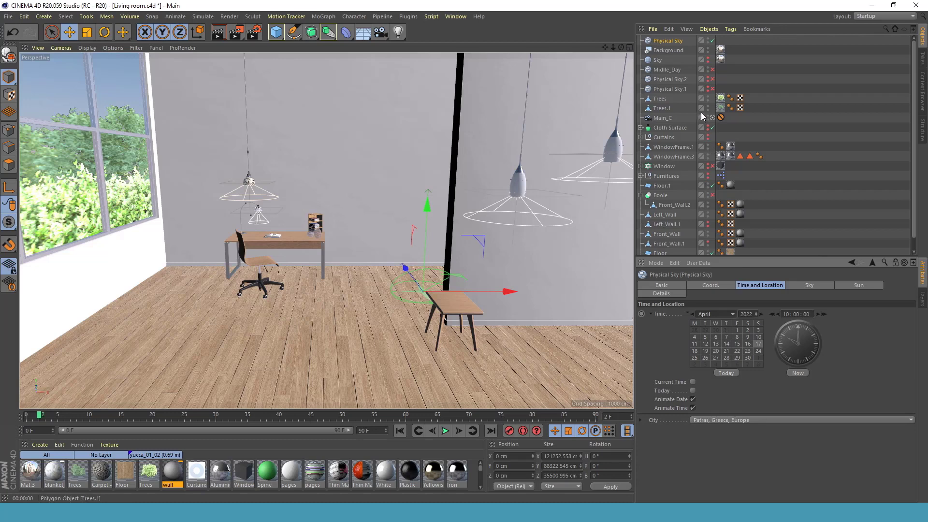
# Set the Saturation Correction in the Physical Sky's Sky settings to 120%.
pyautogui.click(807, 287)
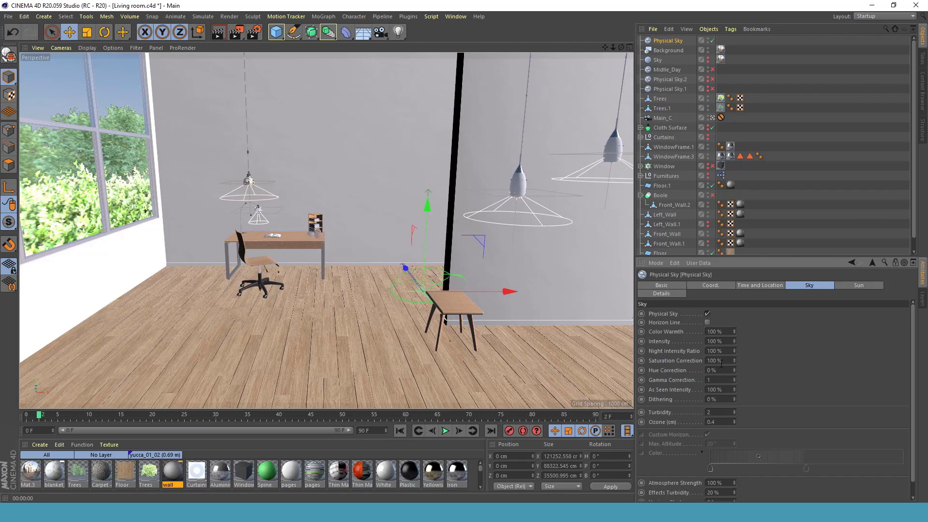
pyautogui.moveTo(726, 360); pyautogui.dragTo(652, 361)
pyautogui.write('120')
pyautogui.press('Return')
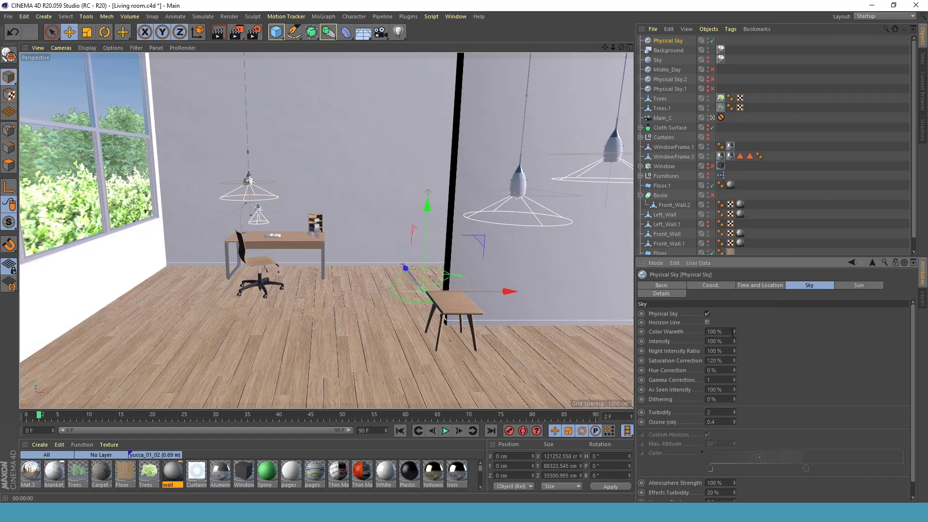
# Set the Saturation Correction in the Sun settings to 120%, and compare it with the same value in the Sky settings.
pyautogui.click(862, 286)
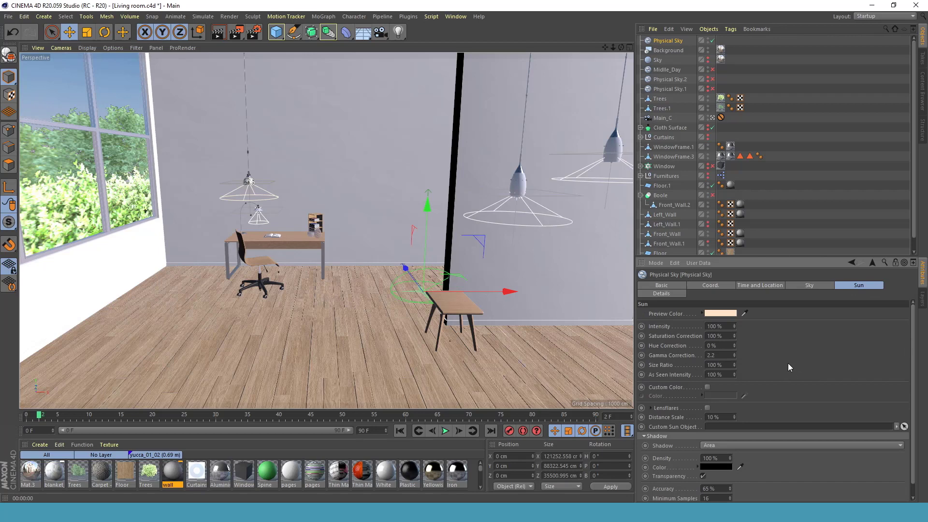
pyautogui.doubleClick(714, 336)
pyautogui.write('120')
pyautogui.press('Return')
pyautogui.click(818, 286)
pyautogui.doubleClick(714, 361)
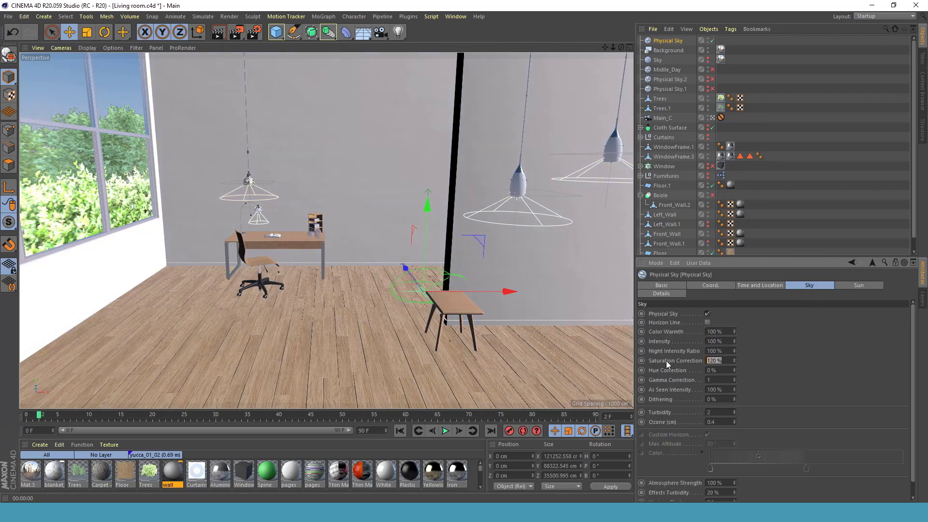
# Set the Sun's Size Ratio and As Seen Intensity to 110%, and choose Area as its shadow type.
pyautogui.click(861, 284)
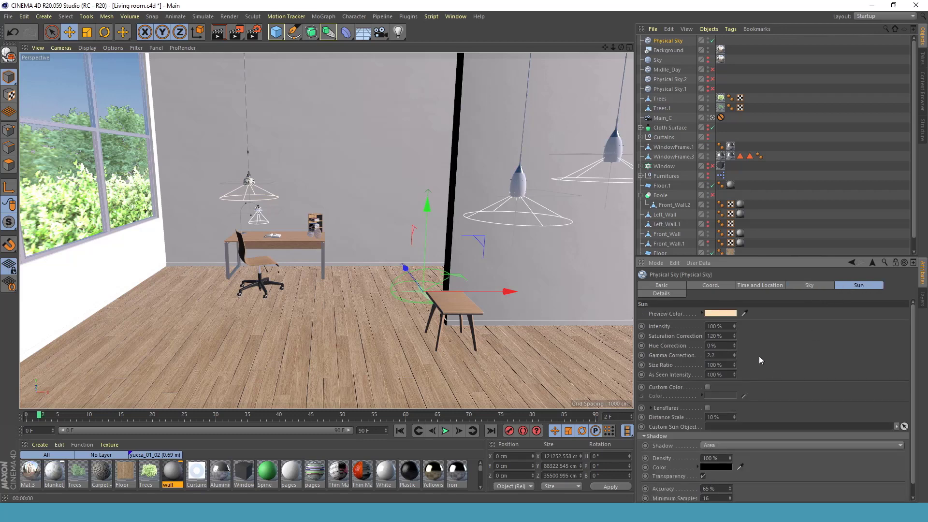
pyautogui.doubleClick(715, 365)
pyautogui.write('110')
pyautogui.press('Return')
pyautogui.click(713, 374)
pyautogui.moveTo(722, 374); pyautogui.dragTo(679, 374)
pyautogui.write('110')
pyautogui.click(729, 449)
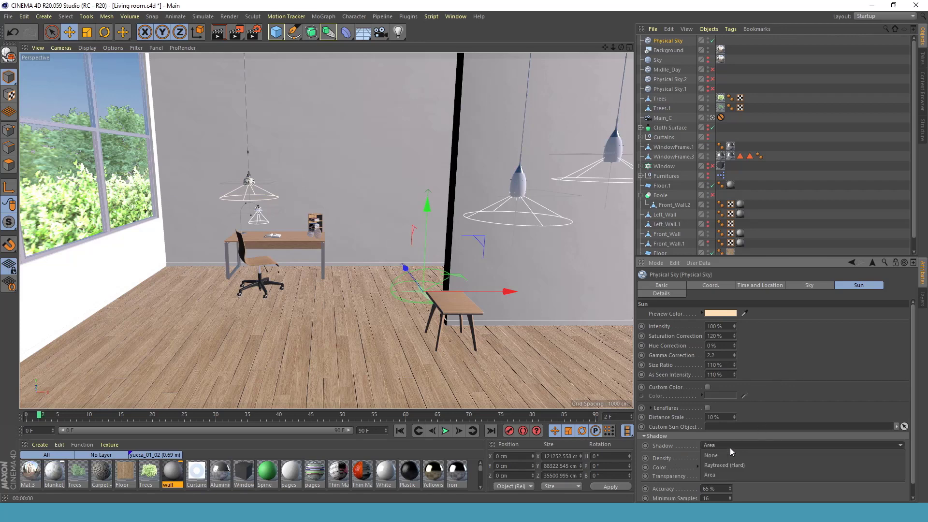
pyautogui.click(714, 475)
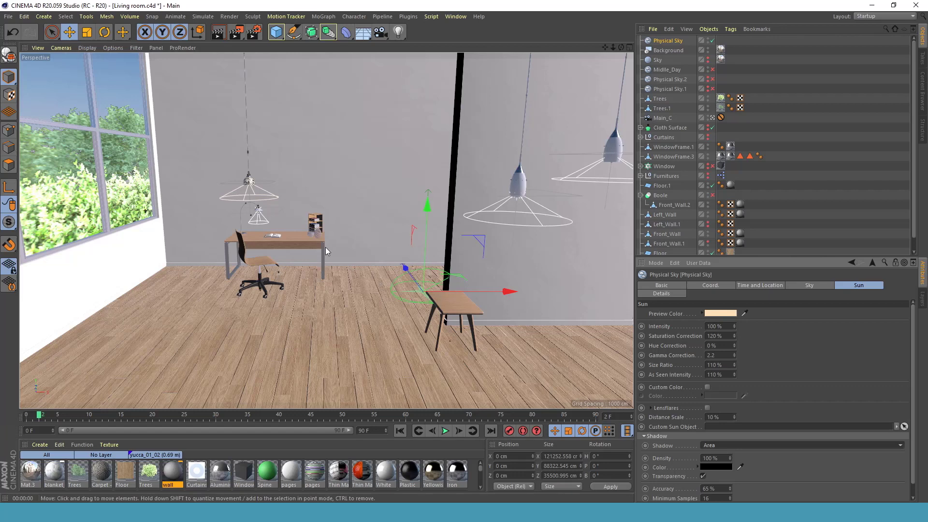
# Turn on the display of shadows in the perspective viewport.
pyautogui.click(112, 48)
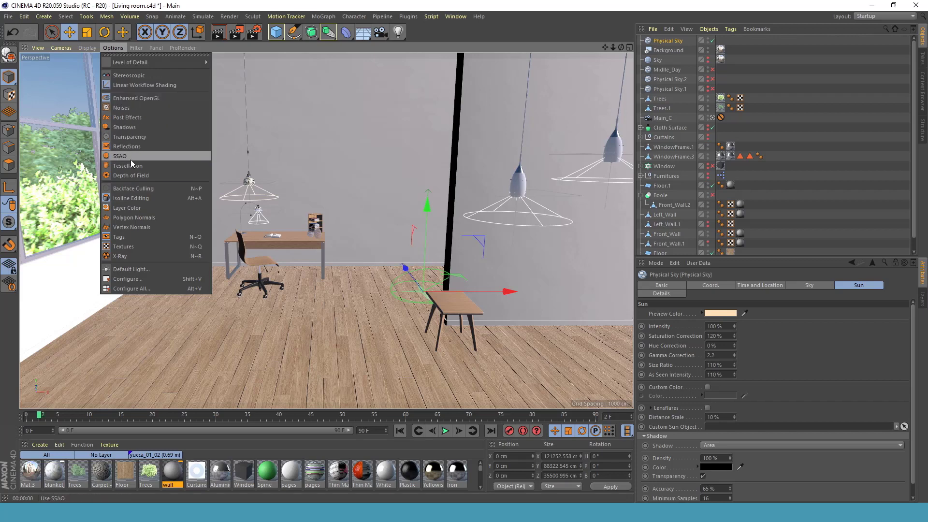
pyautogui.click(142, 128)
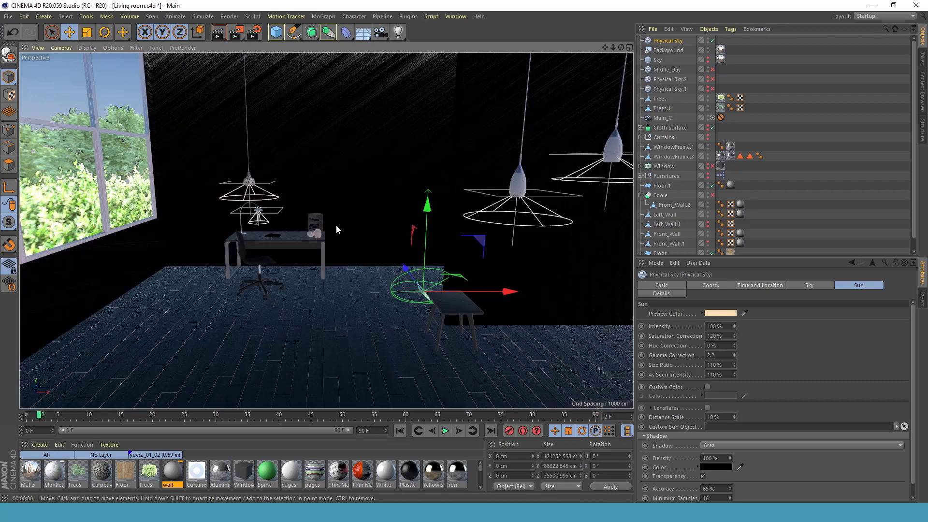
pyautogui.click(614, 46)
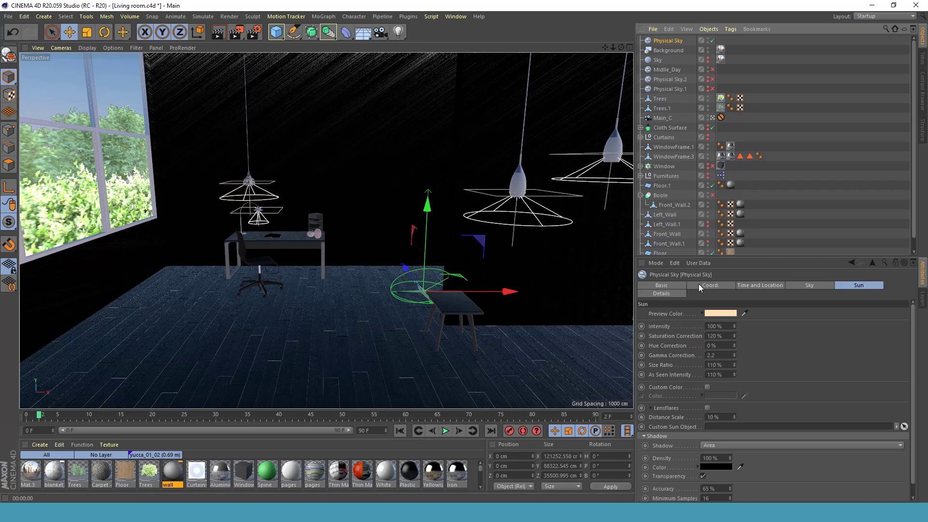
# Rotate the Physical Sky's heading (R.H) to 218° to bring sunlight through the window, and check the viewport's Shadows option.
pyautogui.click(710, 286)
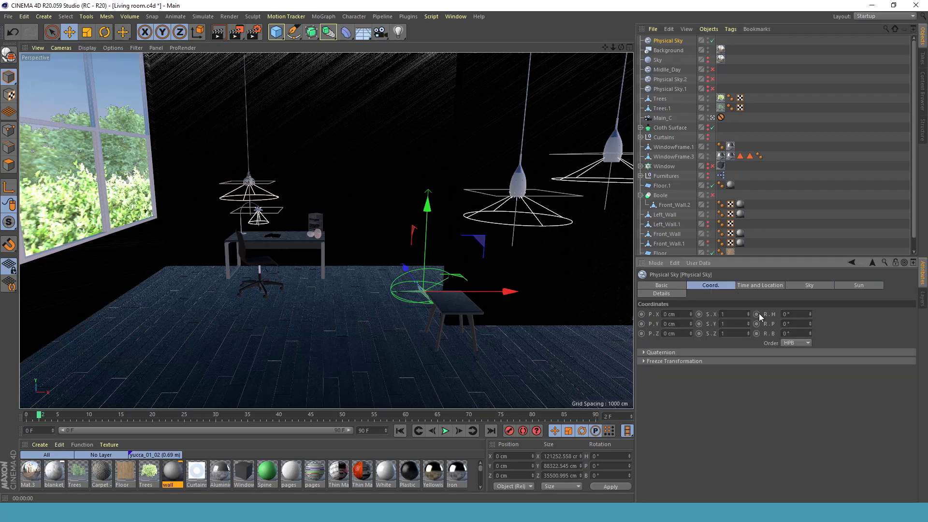
pyautogui.moveTo(810, 314); pyautogui.dragTo(831, 281)
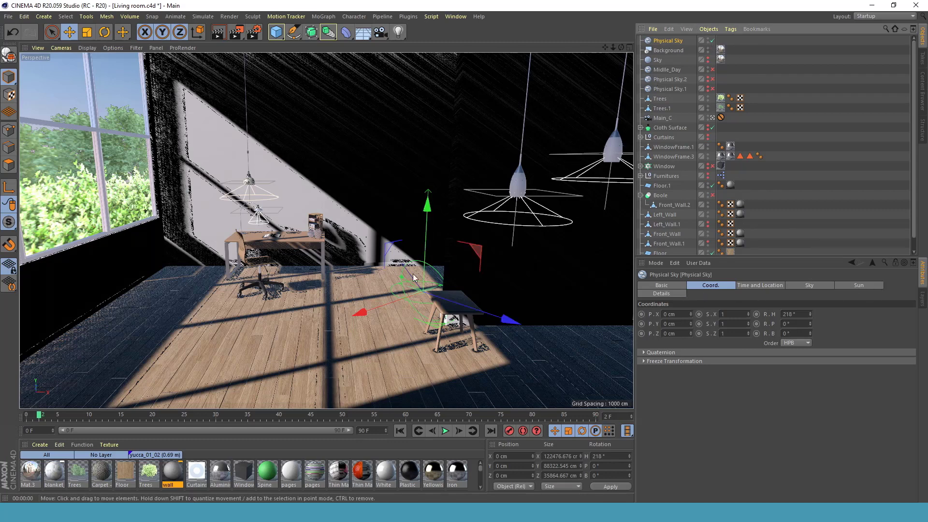
pyautogui.click(88, 48)
pyautogui.moveTo(106, 48)
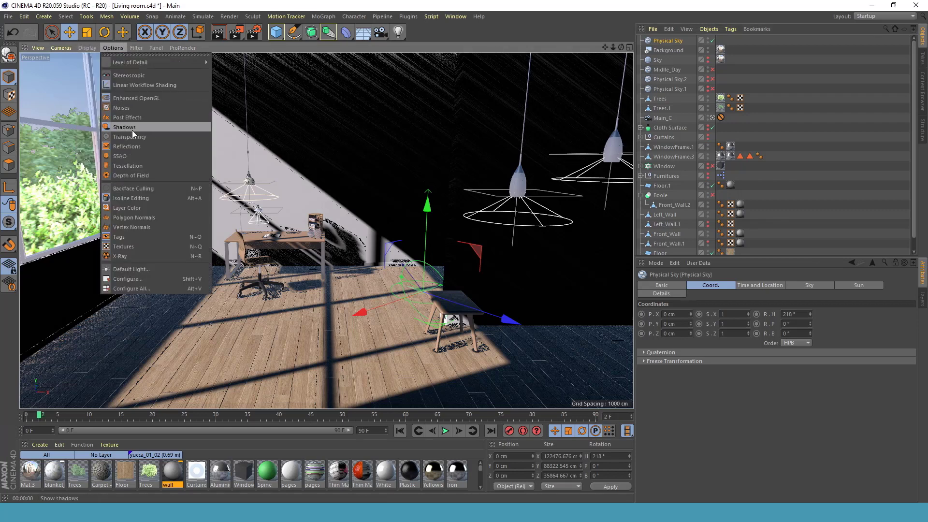
pyautogui.click(315, 13)
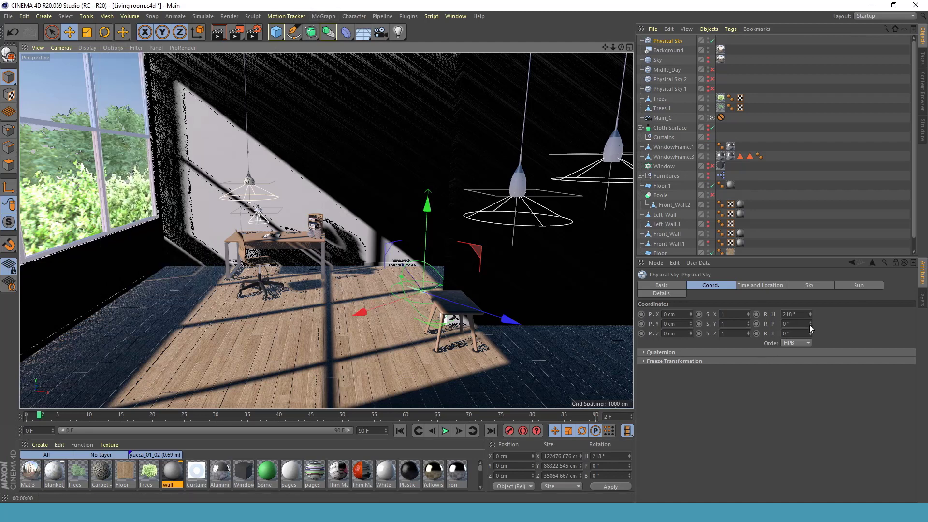
# Try tilting the Physical Sky's pitch rotation (R.P) to about -22°, and restore it to 0°.
pyautogui.moveTo(809, 324)
pyautogui.mouseDown()
pyautogui.moveTo(808, 308)
pyautogui.moveTo(799, 327)
pyautogui.mouseUp()
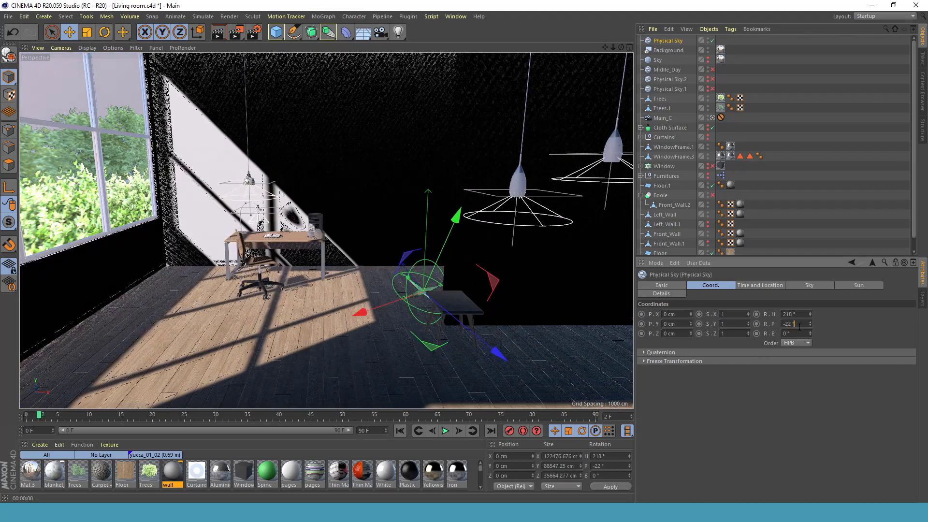
pyautogui.press('Return')
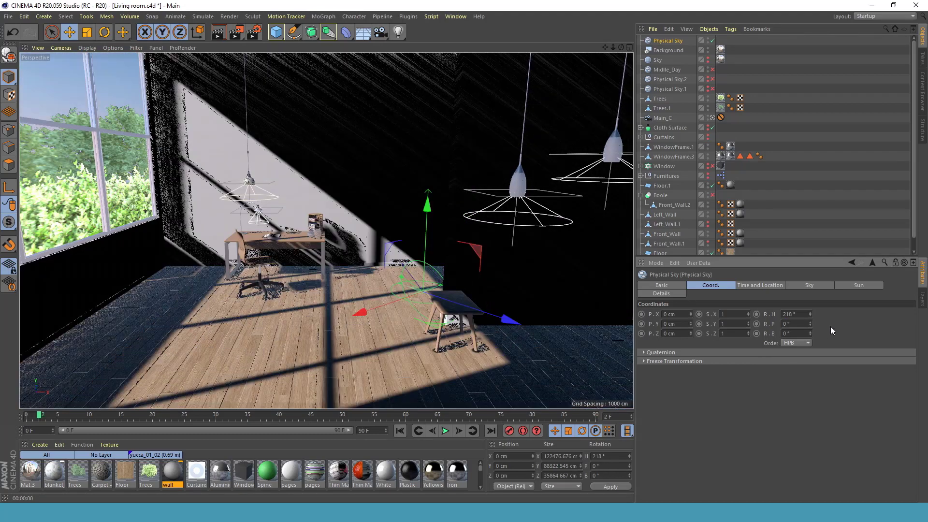
# Try Raytraced (Hard) as the Physical Sky's sun shadow type, and restore Area.
pyautogui.click(859, 285)
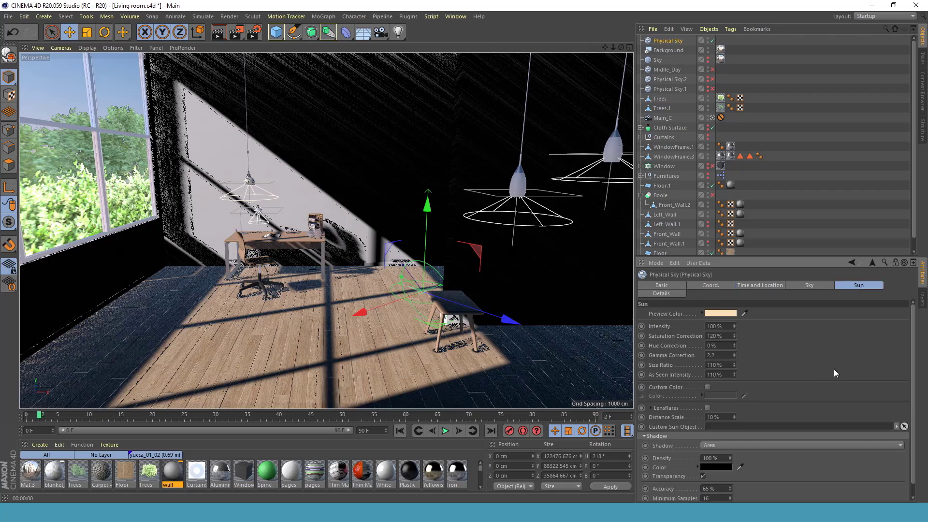
pyautogui.scroll(-1, 836, 372)
pyautogui.click(727, 429)
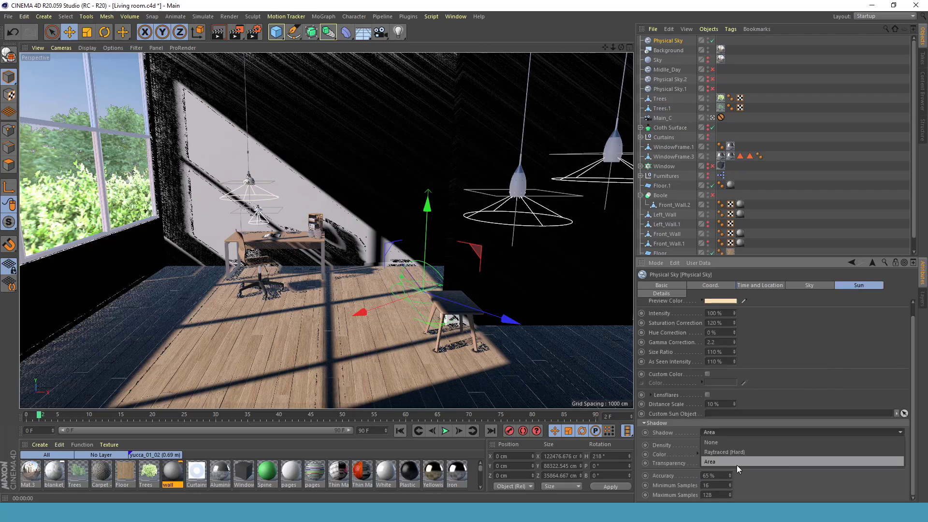
pyautogui.click(732, 454)
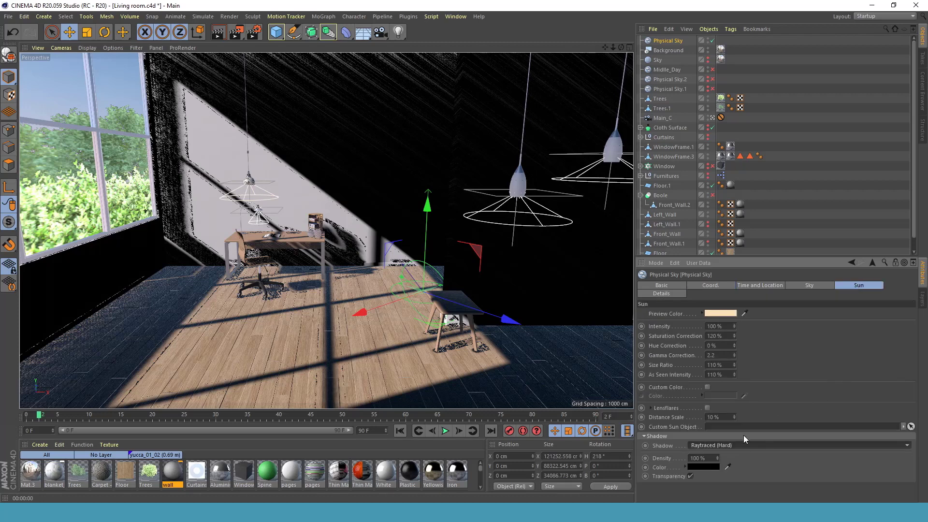
pyautogui.click(718, 446)
pyautogui.click(710, 472)
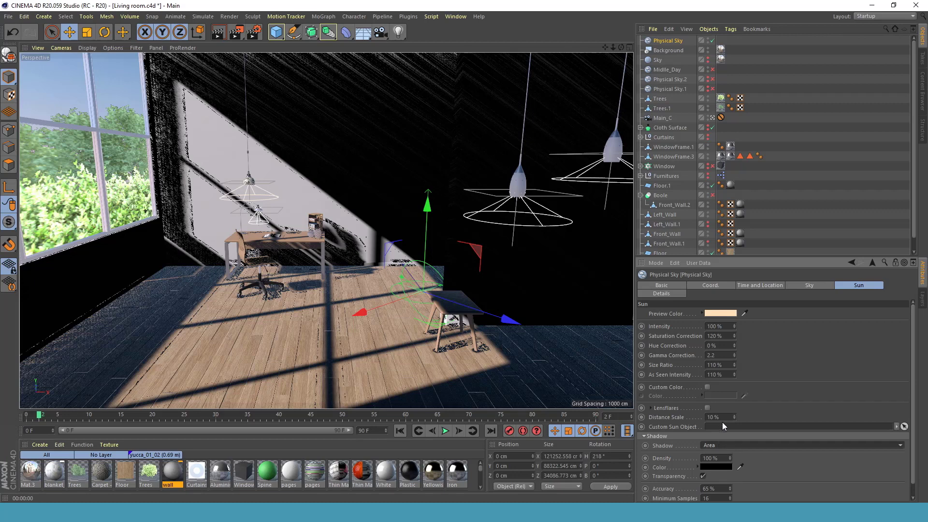
# Examine the Show Moon and Show Stars sub-options in the Physical Sky's details.
pyautogui.click(668, 293)
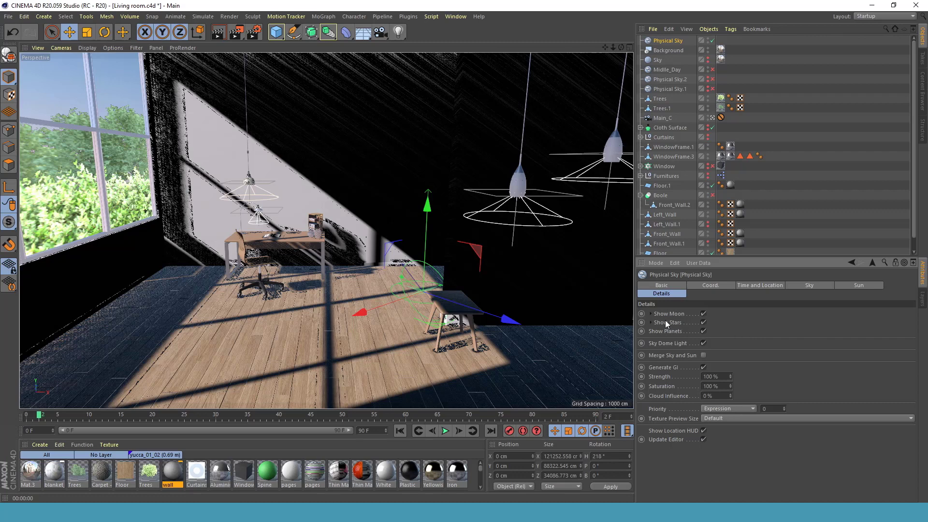
pyautogui.click(652, 314)
pyautogui.click(652, 314)
pyautogui.click(651, 322)
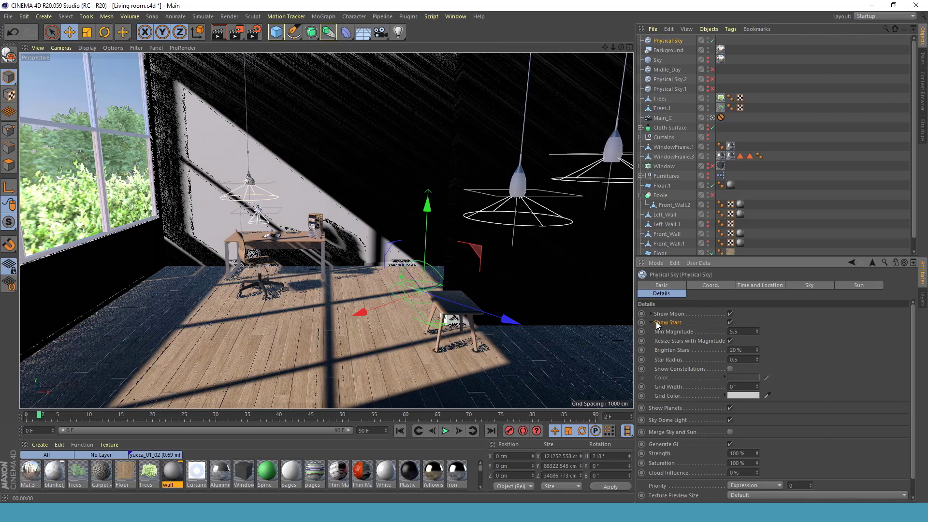
pyautogui.click(653, 322)
pyautogui.click(651, 313)
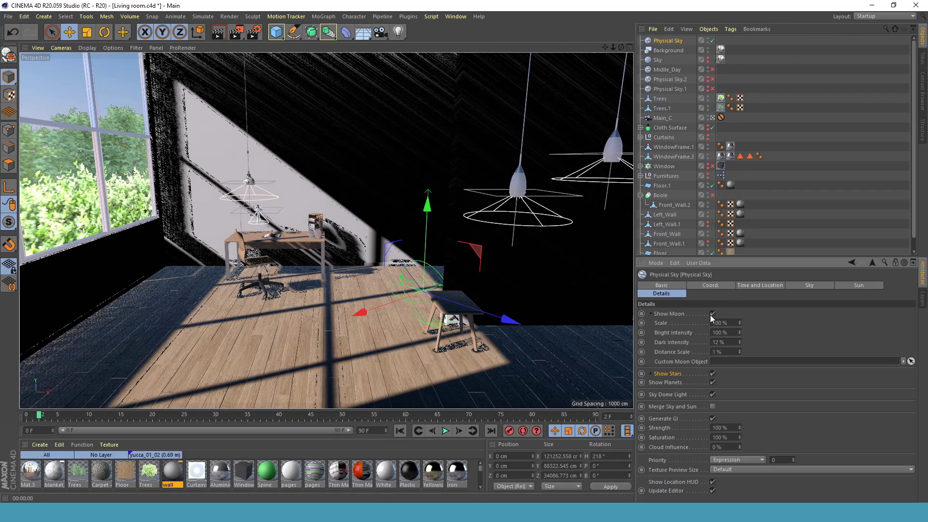
pyautogui.click(651, 313)
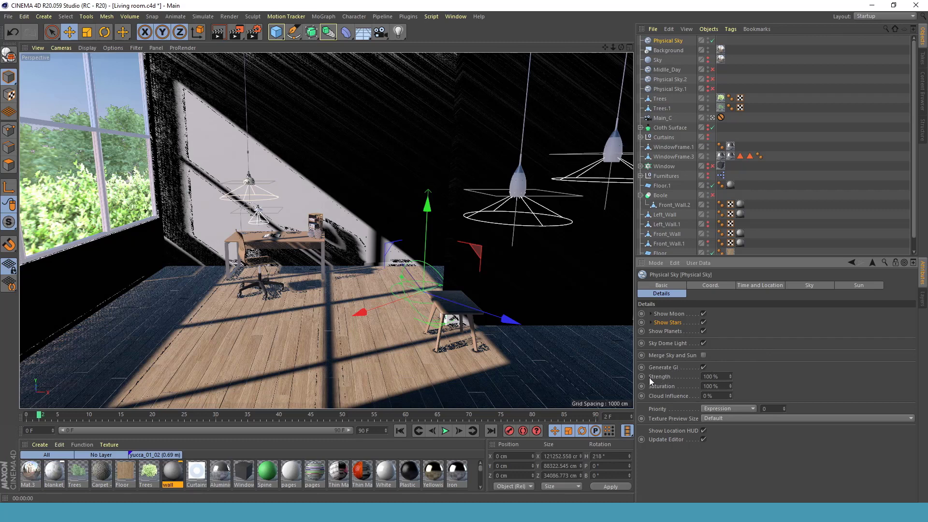
# Try Generate GI strengths of 150% and 200% for the Physical Sky, restore 100%, and deselect the object.
pyautogui.click(720, 378)
pyautogui.write('150')
pyautogui.press('BackSpace')
pyautogui.press('BackSpace')
pyautogui.press('BackSpace')
pyautogui.write('200')
pyautogui.press('BackSpace')
pyautogui.press('BackSpace')
pyautogui.press('BackSpace')
pyautogui.write('100')
pyautogui.click(793, 241)
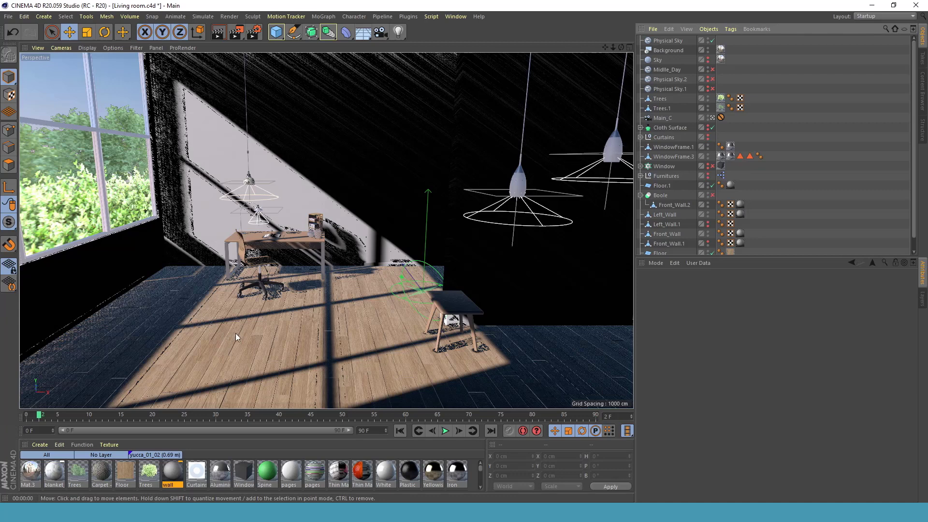
# Create a new render setting in the Render Settings and name it Light tuto.
pyautogui.click(253, 32)
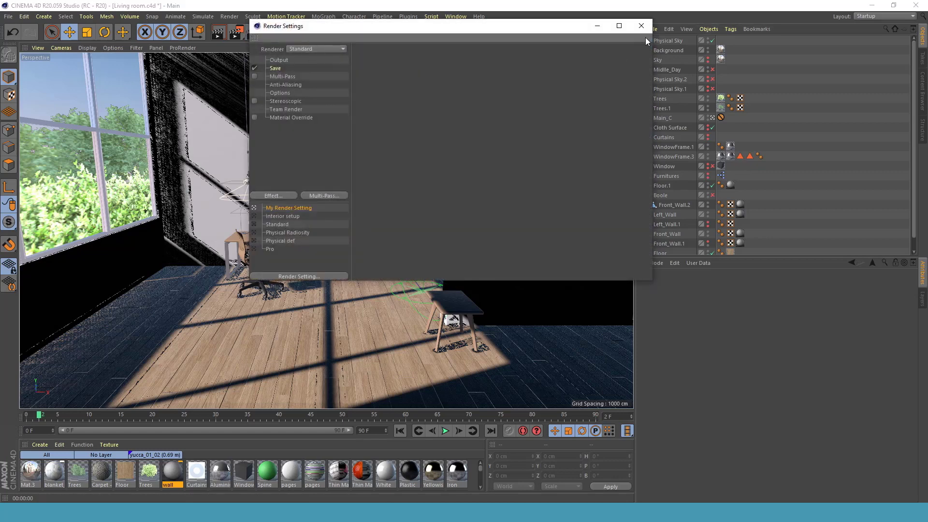
pyautogui.click(642, 26)
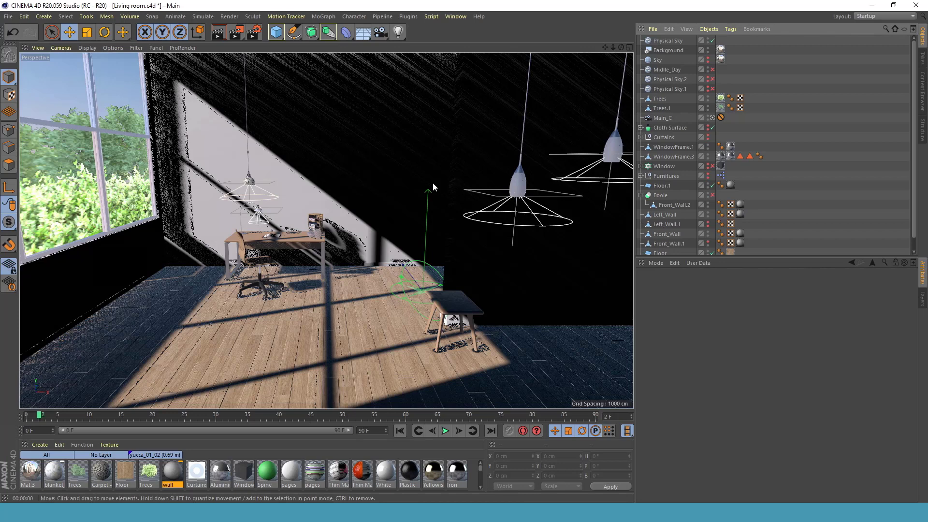
pyautogui.click(253, 32)
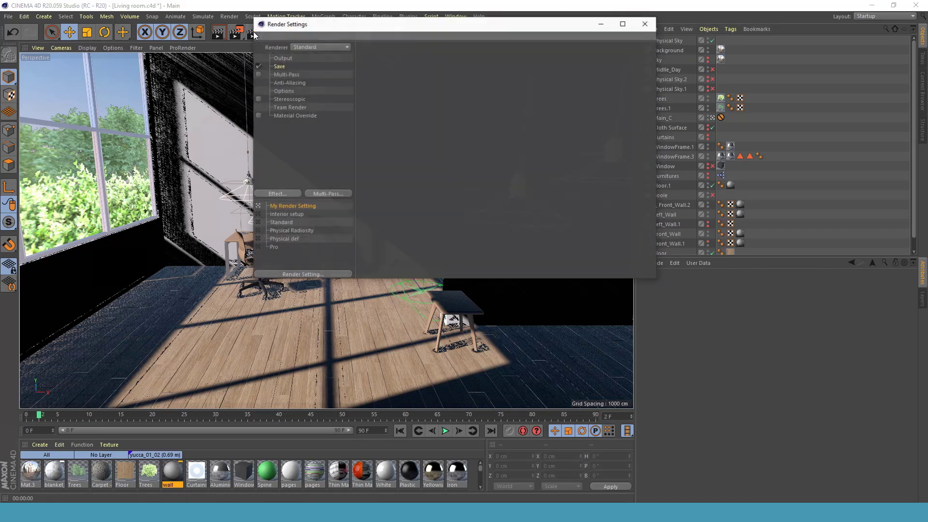
pyautogui.moveTo(295, 27); pyautogui.dragTo(457, 88)
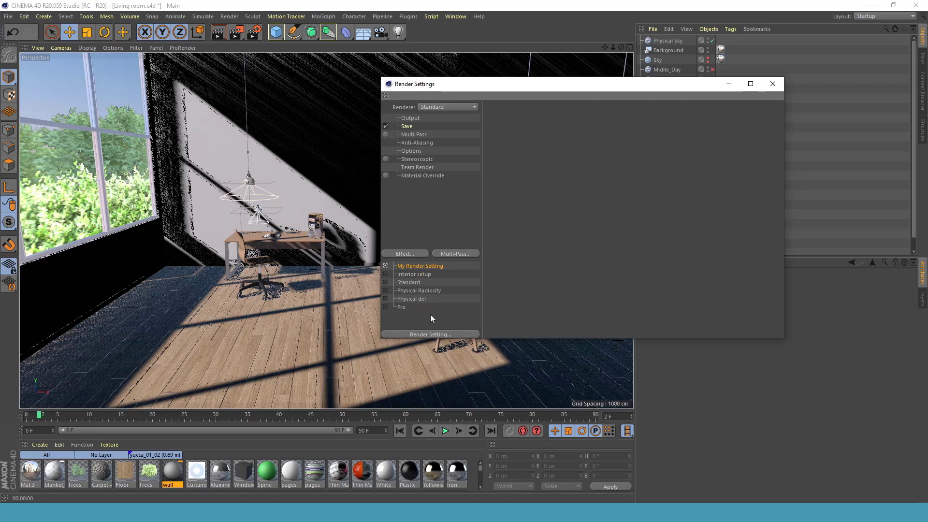
pyautogui.click(424, 333)
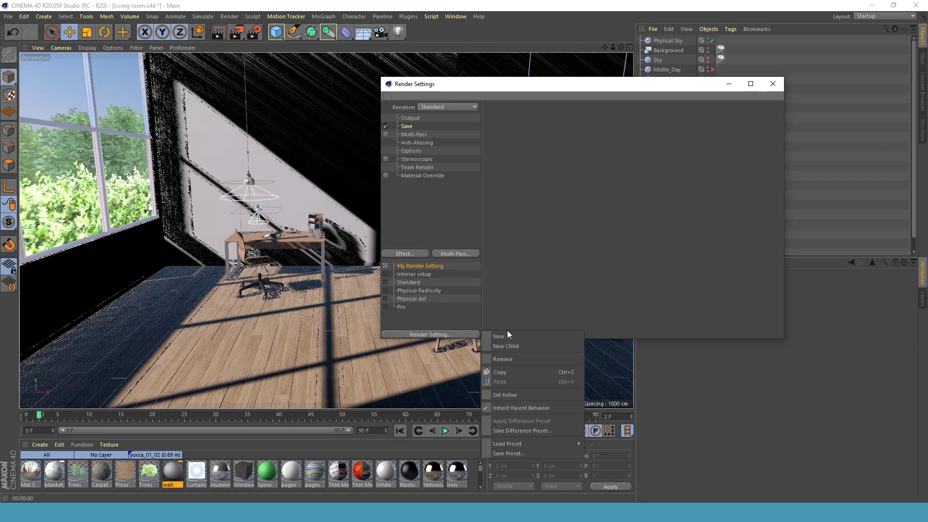
pyautogui.click(505, 333)
pyautogui.doubleClick(431, 314)
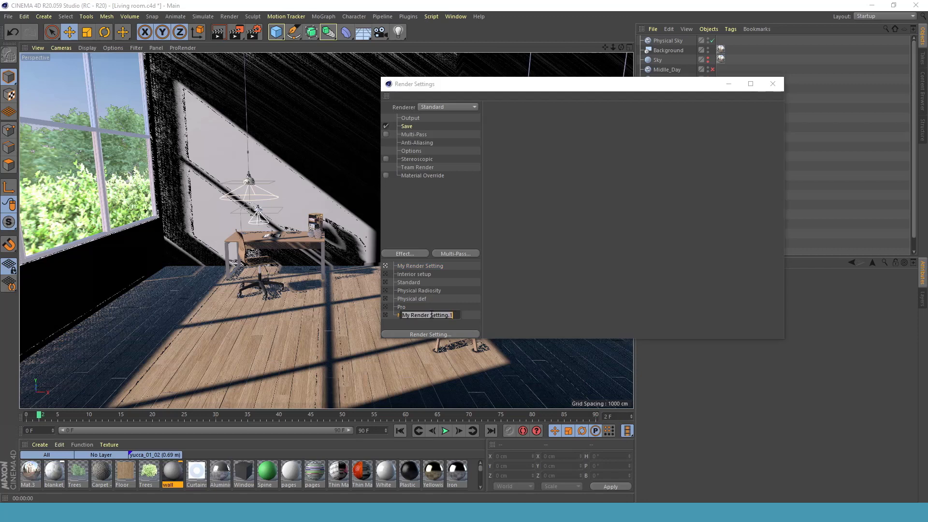
pyautogui.write('Light tuo')
pyautogui.press('Return')
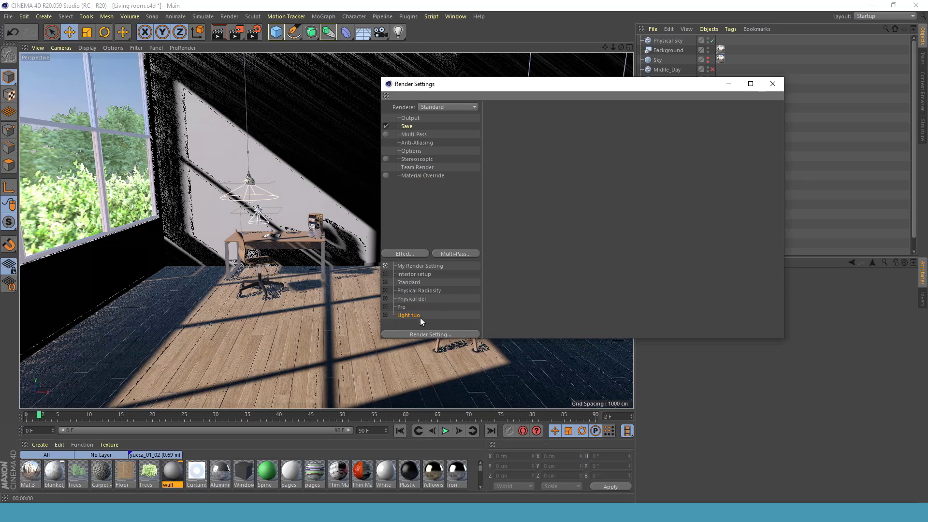
pyautogui.doubleClick(420, 316)
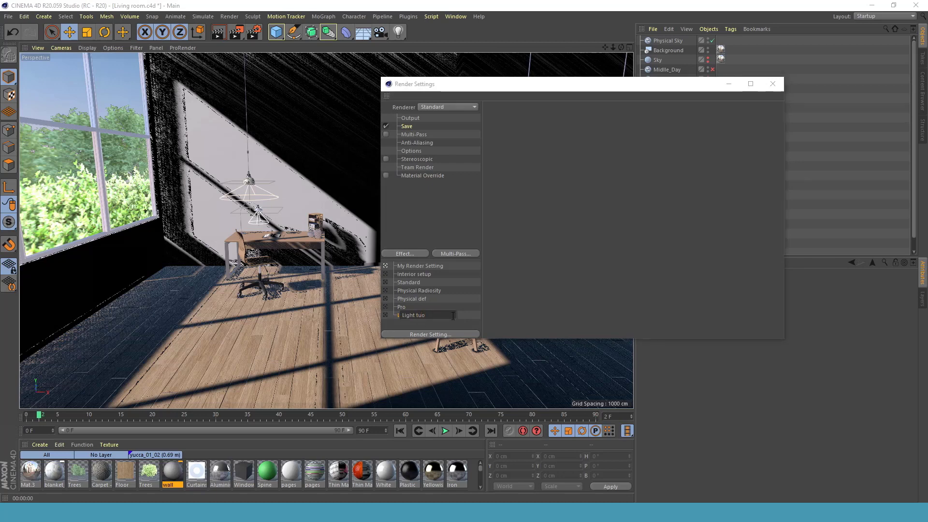
pyautogui.press('Left')
pyautogui.write('t')
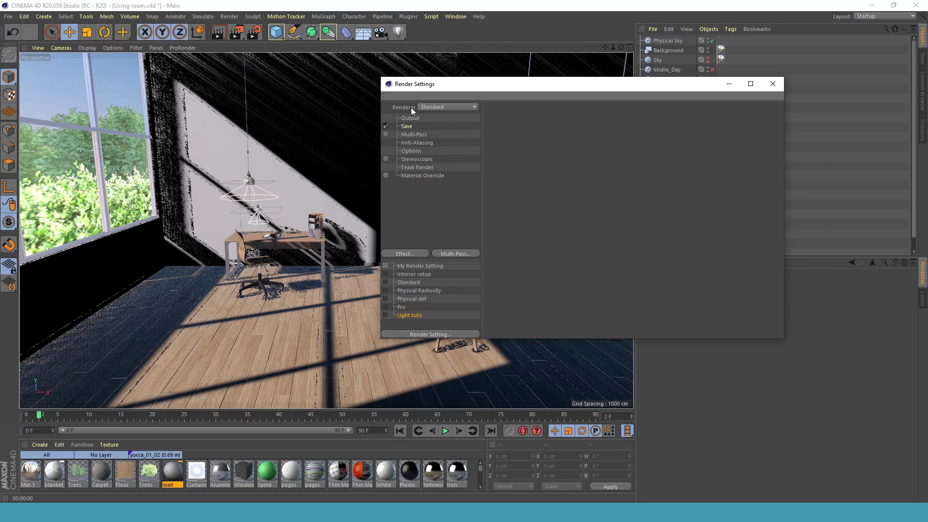
# Set the Light tuto renderer to Physical with Medium Sampling Quality, and review the other quality levels.
pyautogui.click(440, 108)
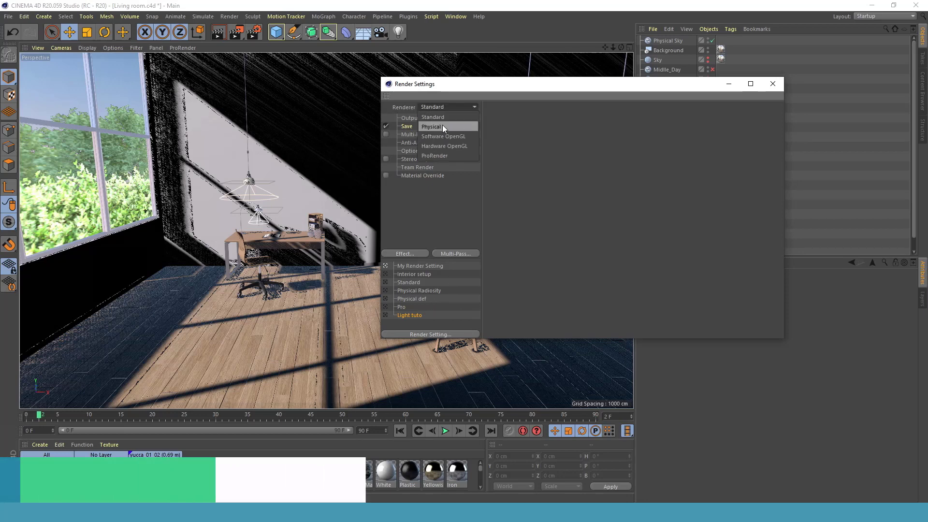
pyautogui.click(442, 125)
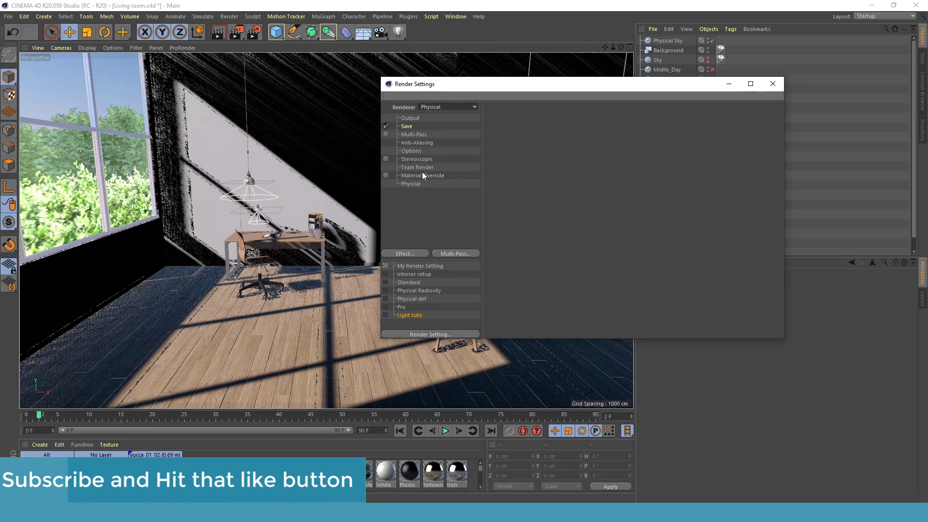
pyautogui.click(410, 184)
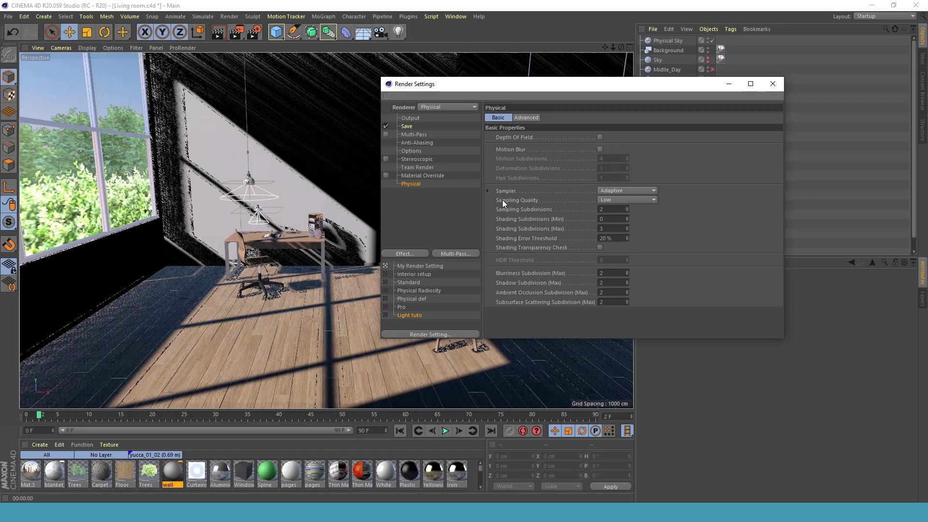
pyautogui.click(610, 202)
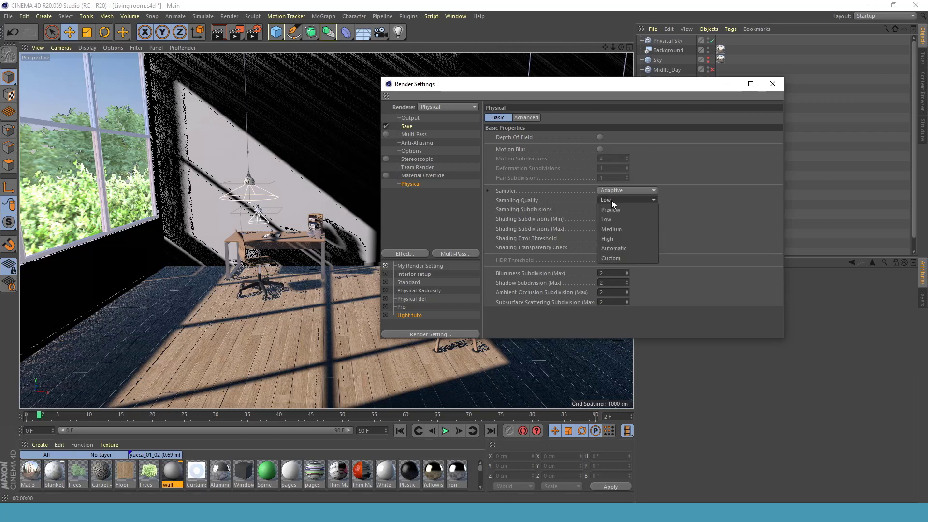
pyautogui.click(616, 231)
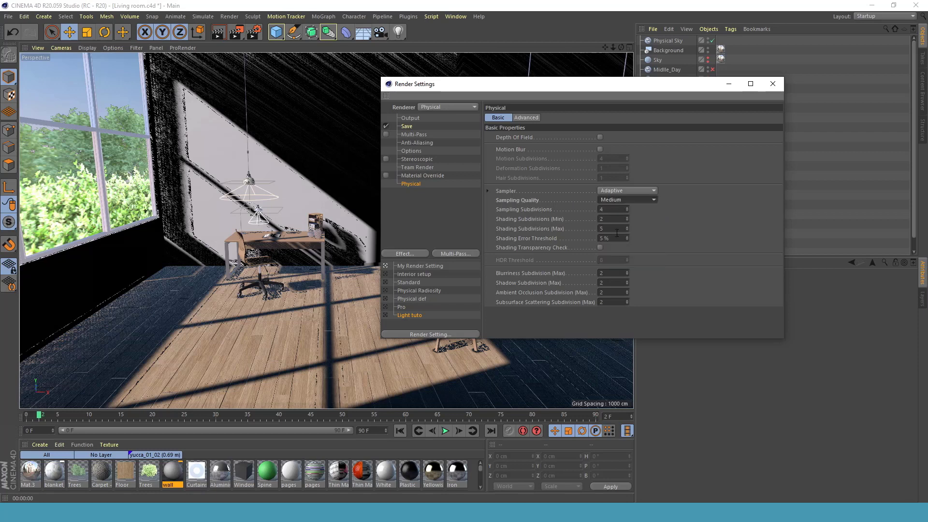
pyautogui.click(622, 197)
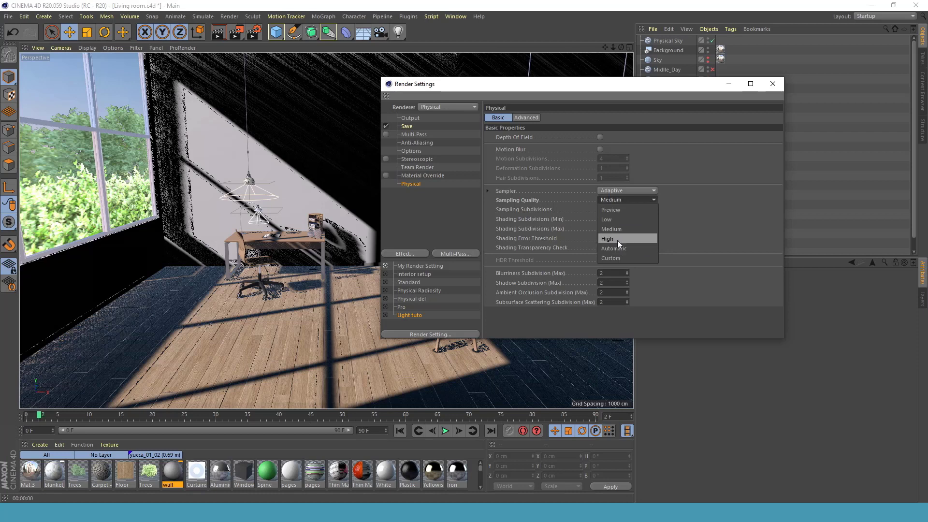
pyautogui.click(701, 215)
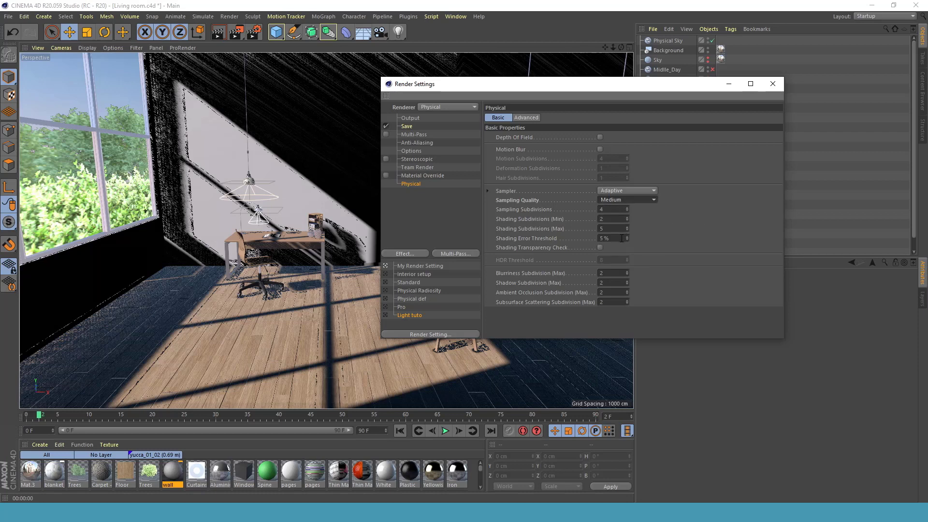
pyautogui.click(635, 199)
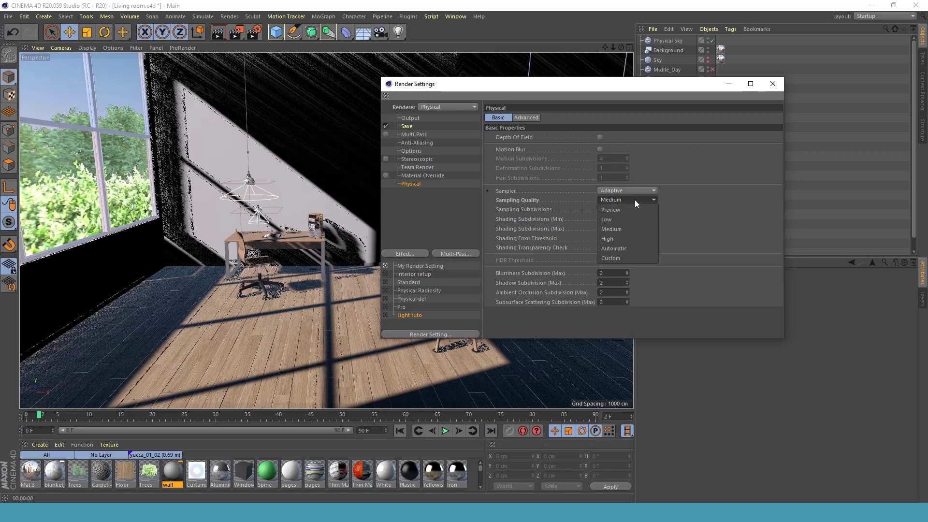
pyautogui.click(701, 200)
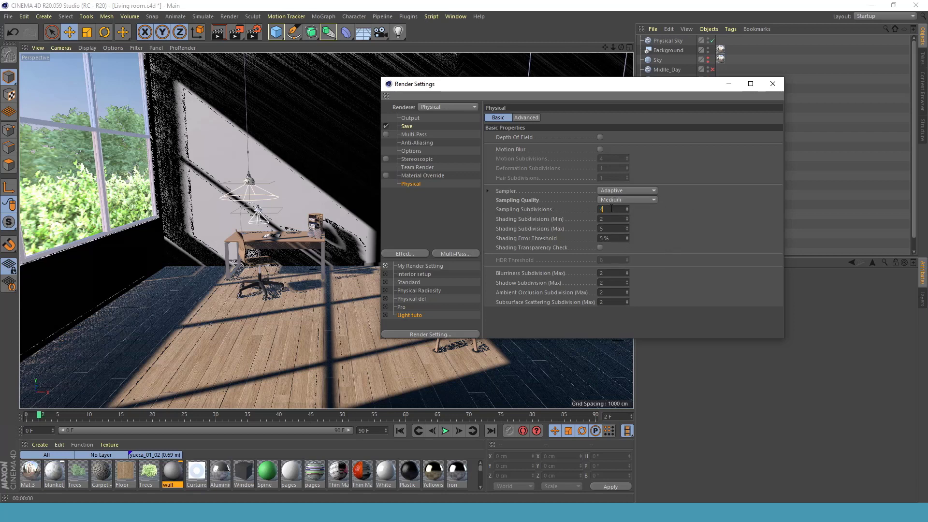
# Try a Shading Error Threshold of 0.1% and the Preview Sampling Quality, and restore Medium quality.
pyautogui.moveTo(612, 209); pyautogui.dragTo(595, 208)
pyautogui.click(618, 239)
pyautogui.click(616, 236)
pyautogui.moveTo(617, 236); pyautogui.dragTo(562, 238)
pyautogui.write('0.1')
pyautogui.press('Return')
pyautogui.click(622, 237)
pyautogui.click(619, 200)
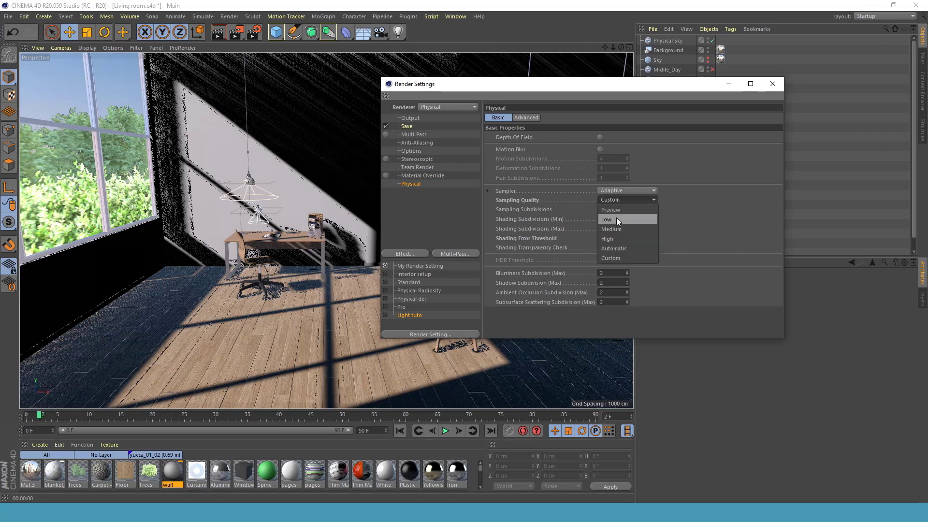
pyautogui.click(618, 211)
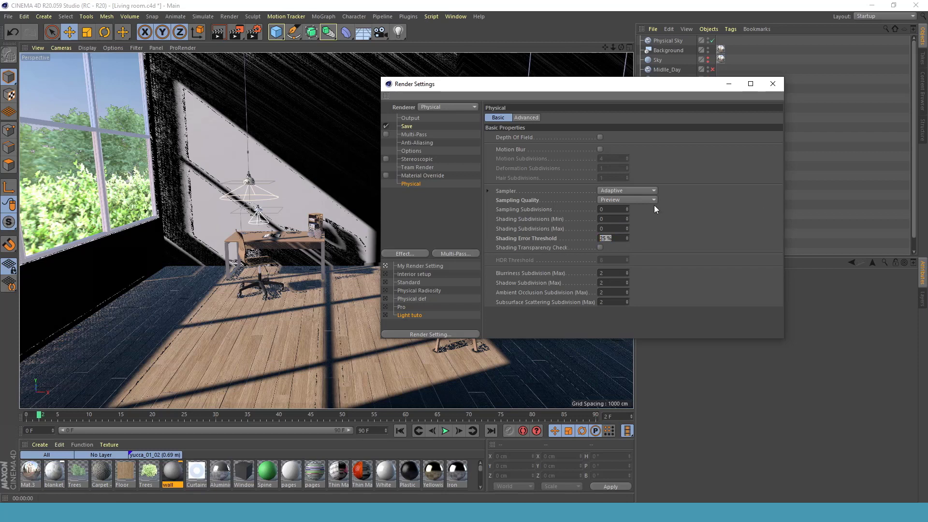
pyautogui.click(617, 200)
pyautogui.click(621, 229)
# Make Light tuto the active render setting and add the Global Illumination effect to it.
pyautogui.click(386, 315)
pyautogui.click(412, 254)
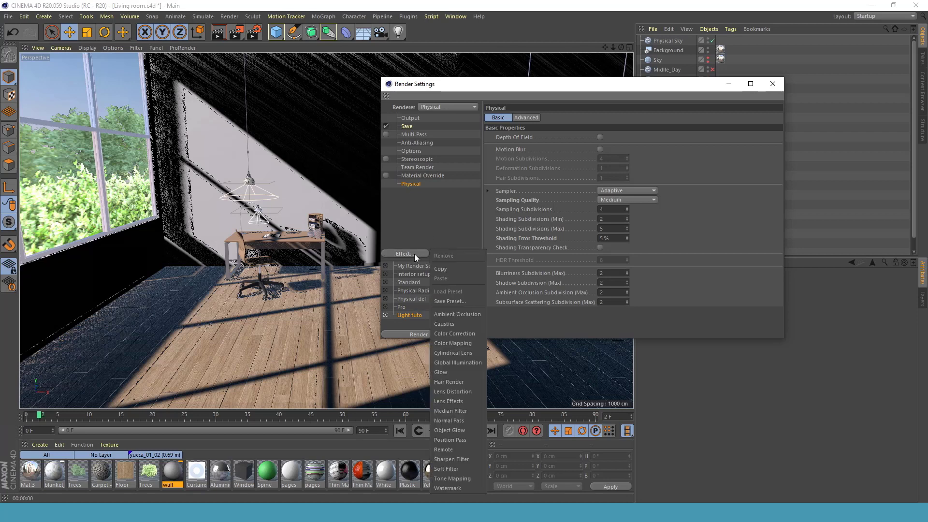
pyautogui.click(451, 362)
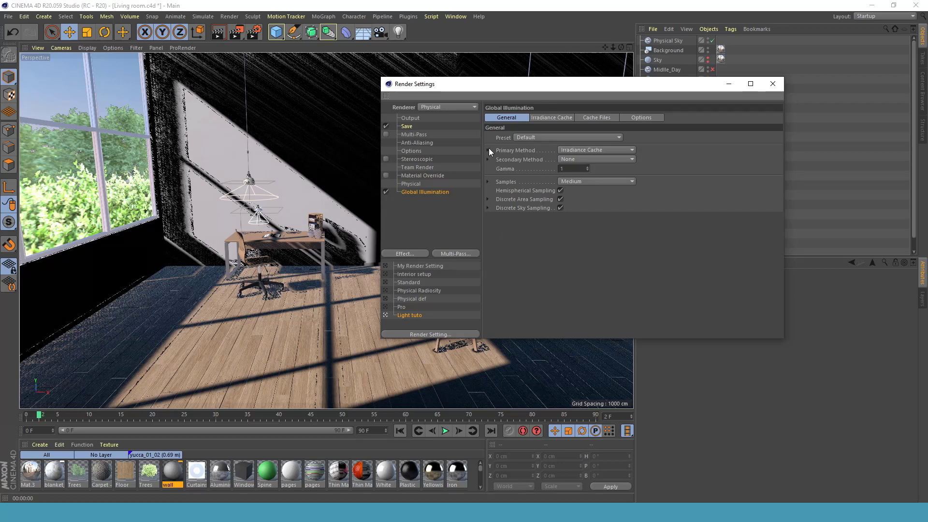
# Review the Global Illumination presets and the Primary Method's options, and render the perspective view.
pyautogui.click(527, 138)
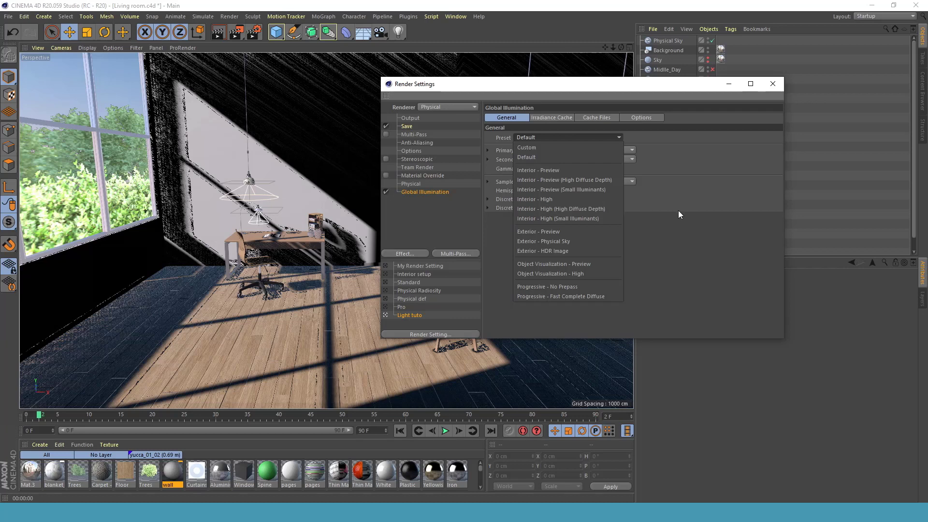
pyautogui.click(688, 187)
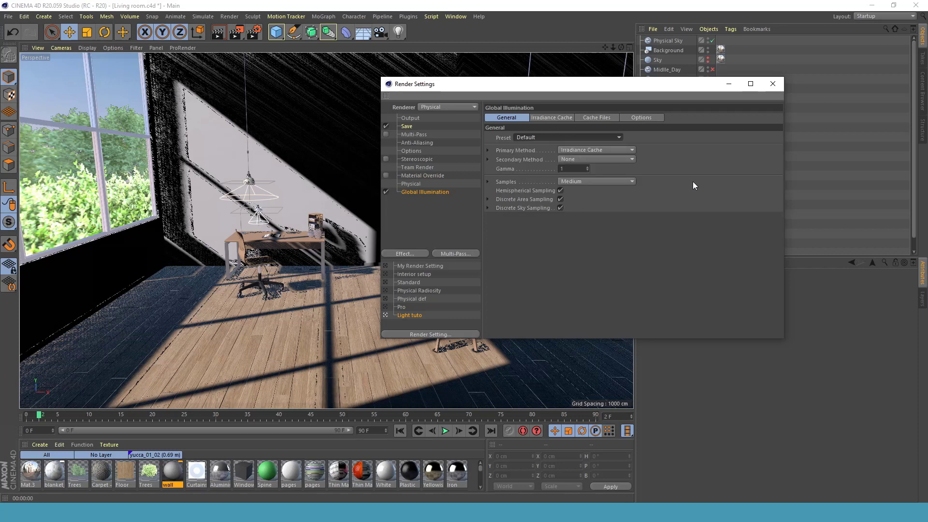
pyautogui.click(488, 151)
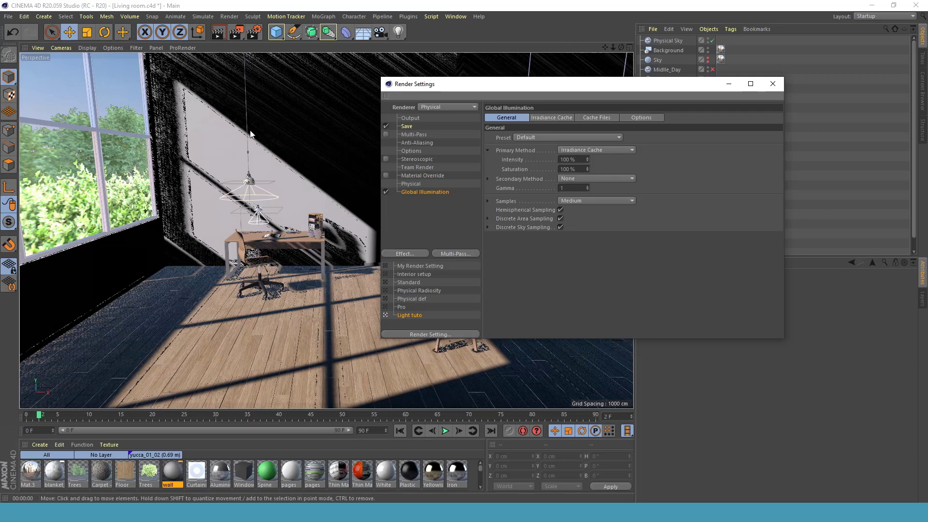
pyautogui.click(216, 36)
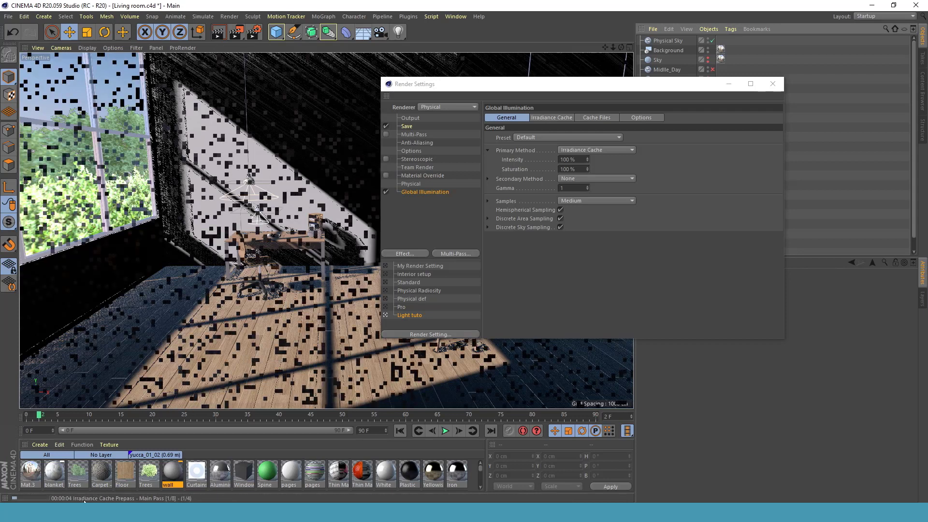
# Stop the render and set the Global Illumination Primary Method to Quasi-Monte Carlo (QMC) and the Secondary Method to Light Mapping.
pyautogui.click(220, 286)
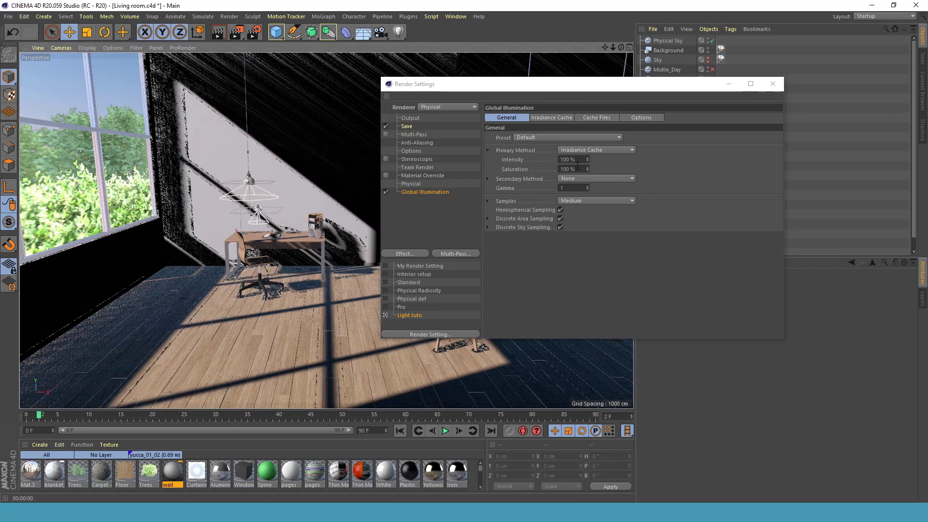
pyautogui.click(584, 149)
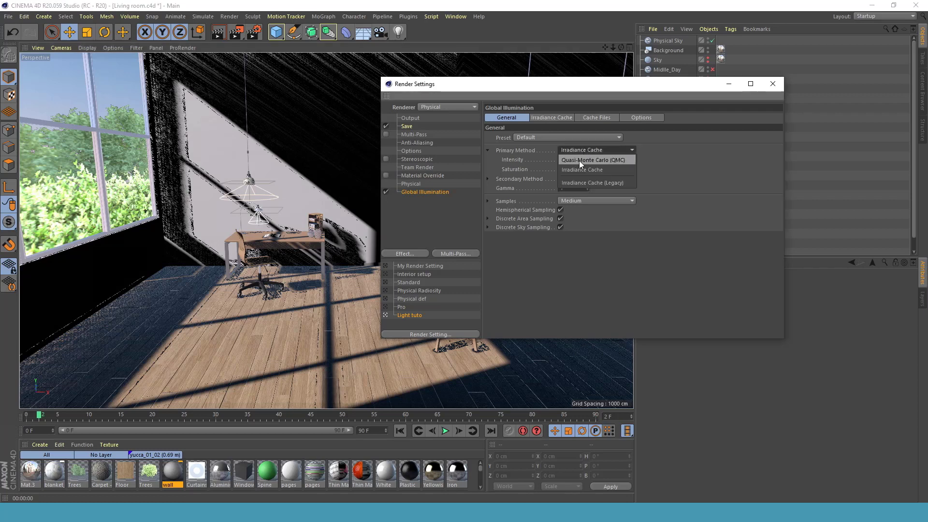
pyautogui.click(579, 160)
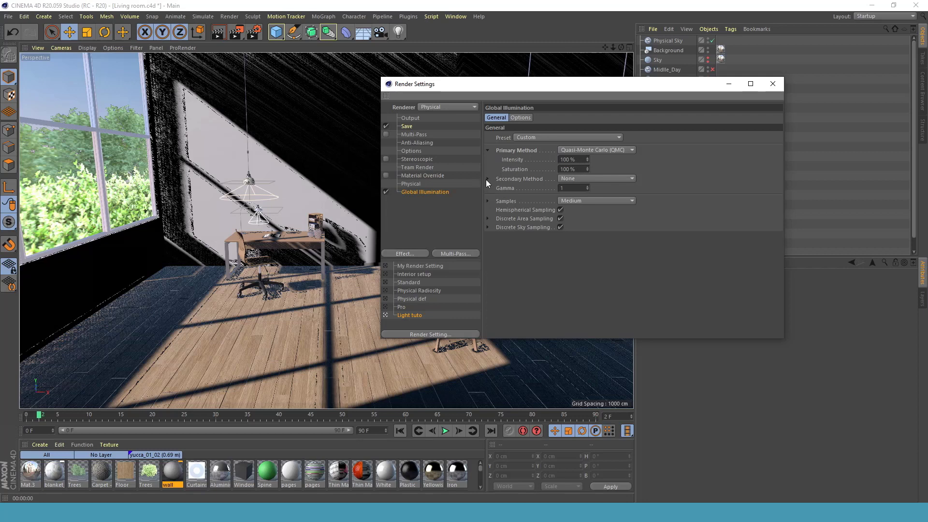
pyautogui.click(570, 178)
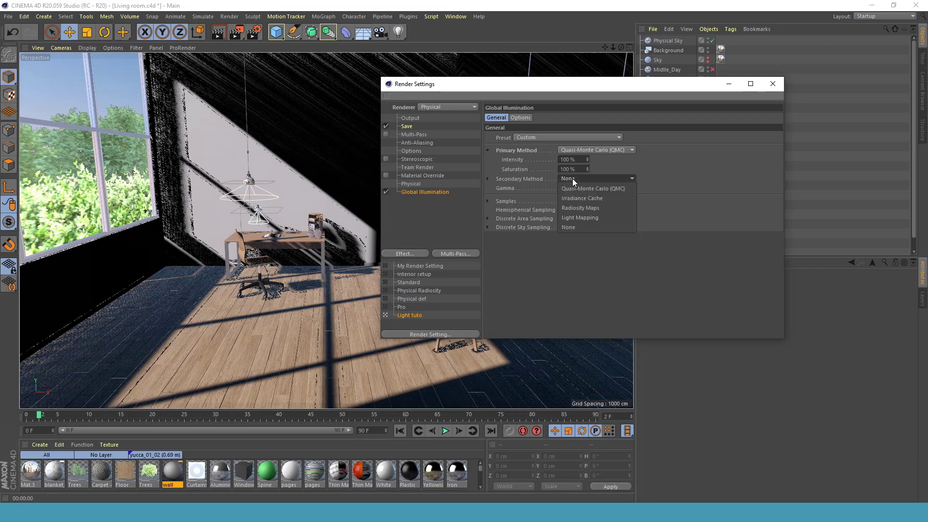
pyautogui.click(668, 167)
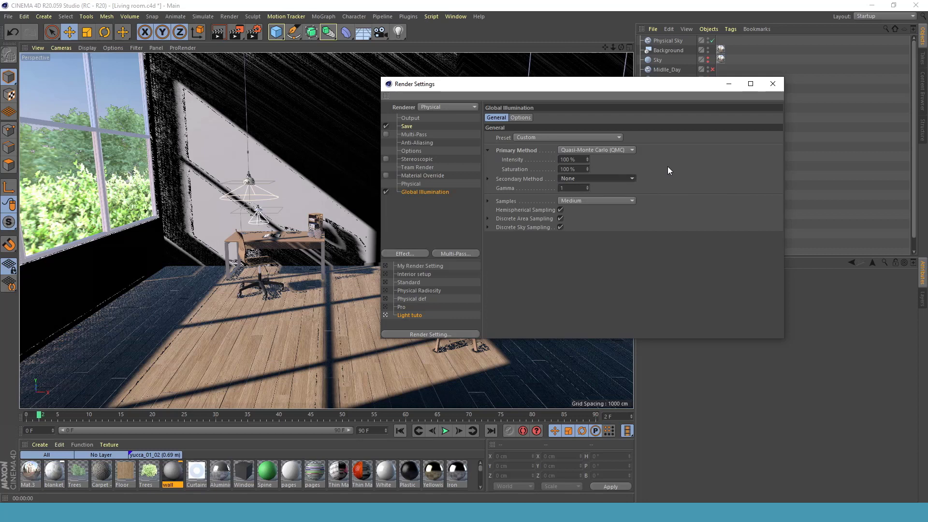
pyautogui.click(591, 179)
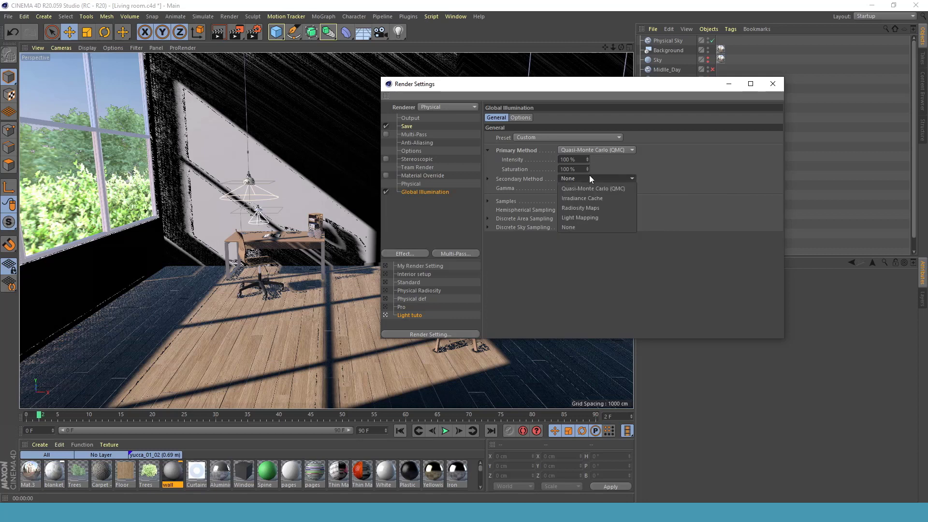
pyautogui.click(588, 218)
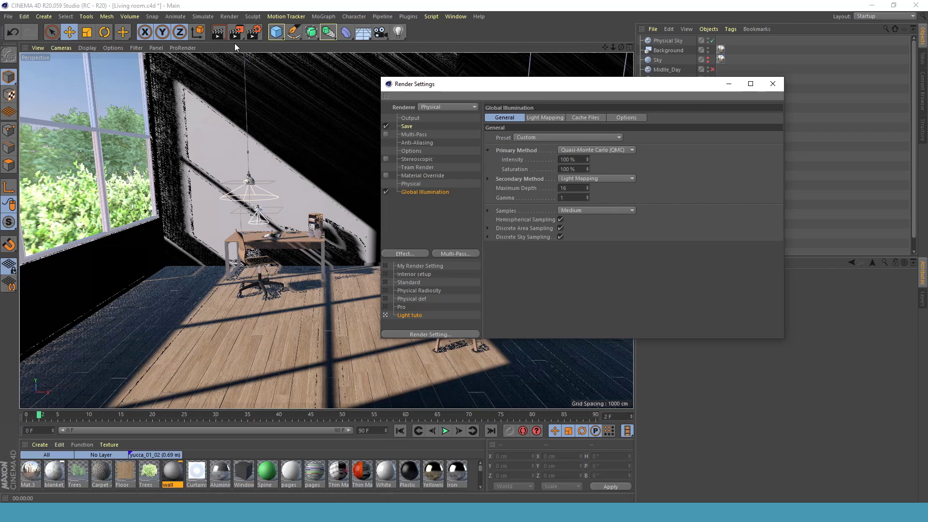
# Test-render the perspective view with the new Global Illumination methods, inspect the Light Mapping prepass, and stop the render.
pyautogui.click(221, 36)
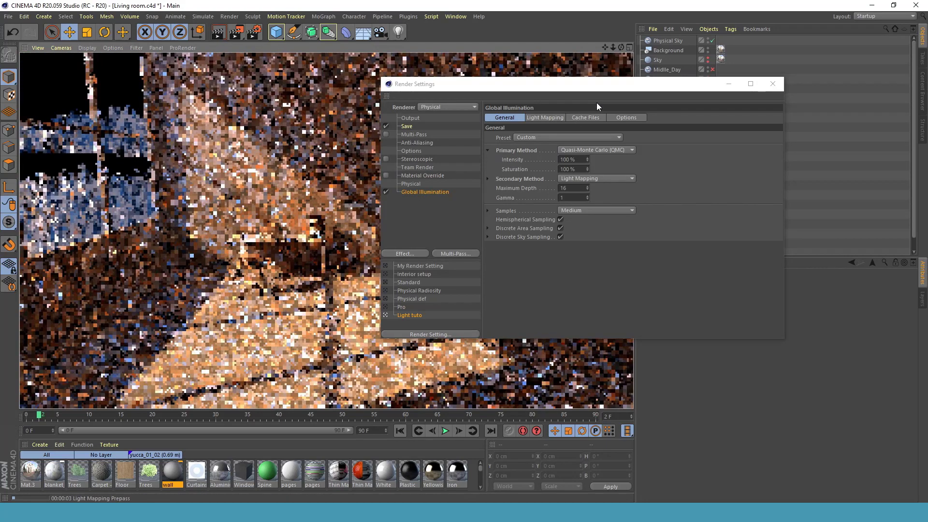
pyautogui.moveTo(539, 85); pyautogui.dragTo(764, 132)
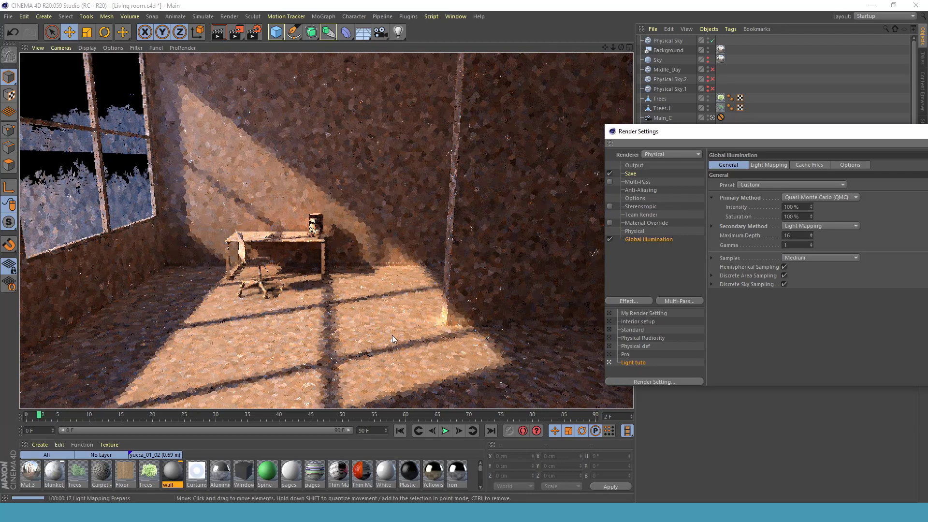
pyautogui.moveTo(733, 132); pyautogui.dragTo(494, 116)
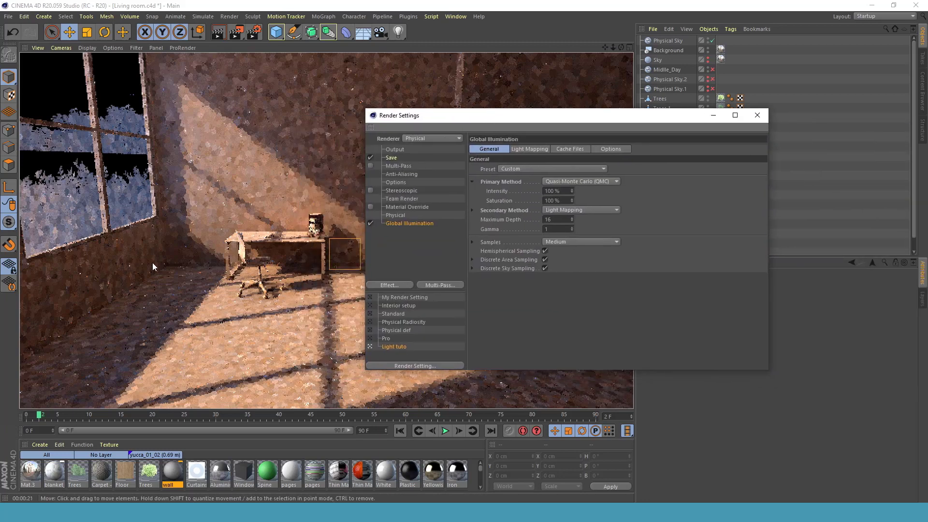
pyautogui.click(175, 260)
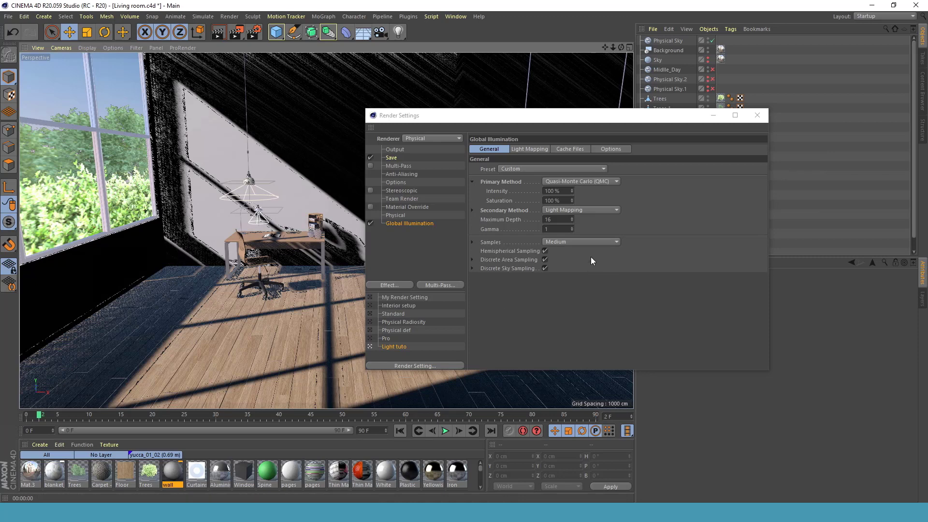
# Switch the Global Illumination Samples to Custom Sample Count and set the Sample Count to 32.
pyautogui.doubleClick(547, 220)
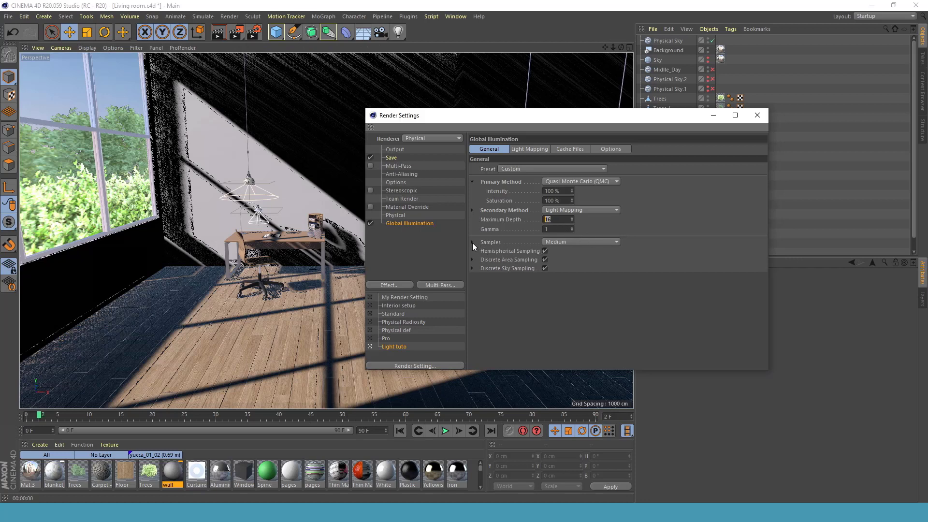
pyautogui.click(610, 250)
pyautogui.click(471, 242)
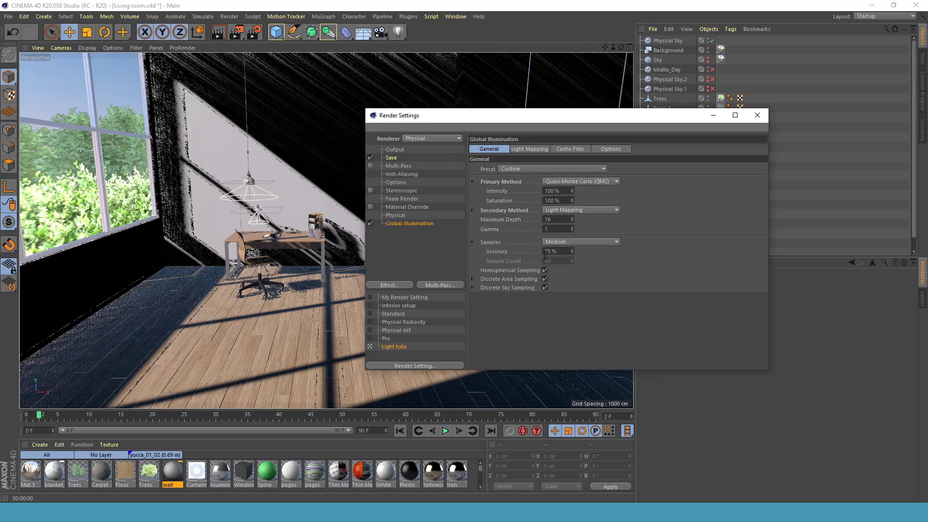
pyautogui.doubleClick(551, 251)
pyautogui.click(562, 242)
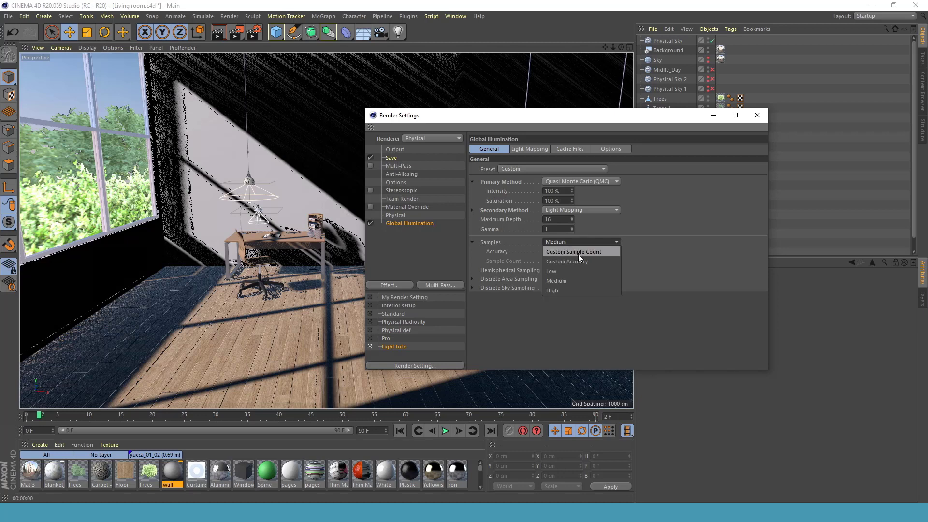
pyautogui.click(578, 252)
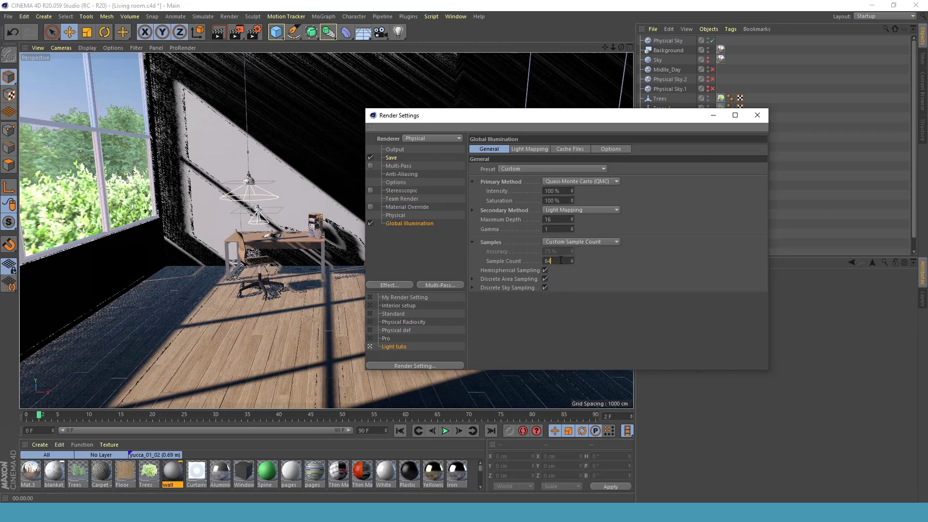
pyautogui.moveTo(565, 261); pyautogui.dragTo(510, 260)
pyautogui.write('32')
pyautogui.press('Return')
pyautogui.moveTo(553, 262); pyautogui.dragTo(478, 257)
pyautogui.click(471, 278)
pyautogui.click(471, 277)
# Set the Light Mapping Path Count (x1000) to 1000.
pyautogui.click(529, 150)
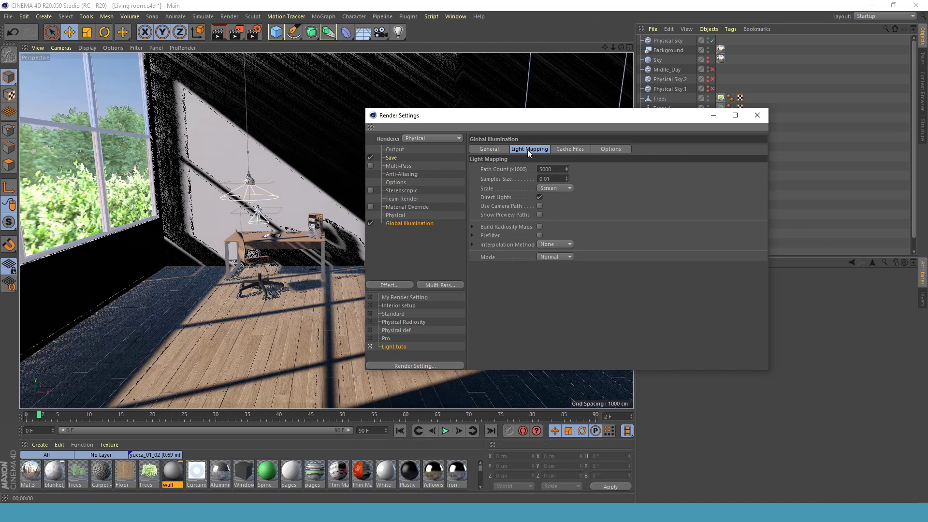
pyautogui.moveTo(558, 118); pyautogui.dragTo(590, 58)
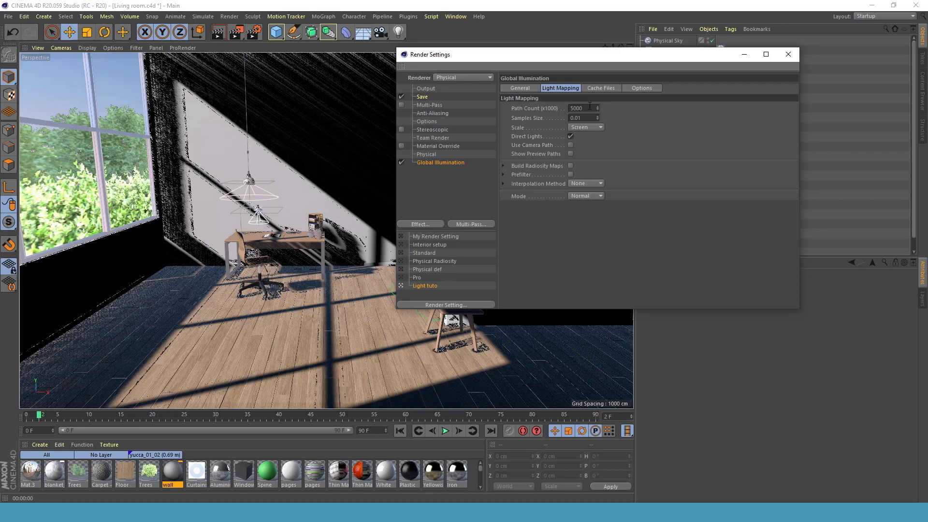
pyautogui.moveTo(589, 107); pyautogui.dragTo(566, 107)
pyautogui.write('1000')
pyautogui.press('Return')
# Try a Light Mapping Path Count of 5000 and restore it to 1000.
pyautogui.moveTo(583, 108); pyautogui.dragTo(532, 108)
pyautogui.click(588, 110)
pyautogui.moveTo(587, 109); pyautogui.dragTo(567, 108)
pyautogui.click(587, 110)
pyautogui.moveTo(587, 110); pyautogui.dragTo(521, 106)
pyautogui.write('5000')
pyautogui.moveTo(587, 109); pyautogui.dragTo(486, 98)
pyautogui.write('1000')
# Enable Build Radiosity Maps for Light Mapping and review the available Secondary Method options.
pyautogui.click(503, 166)
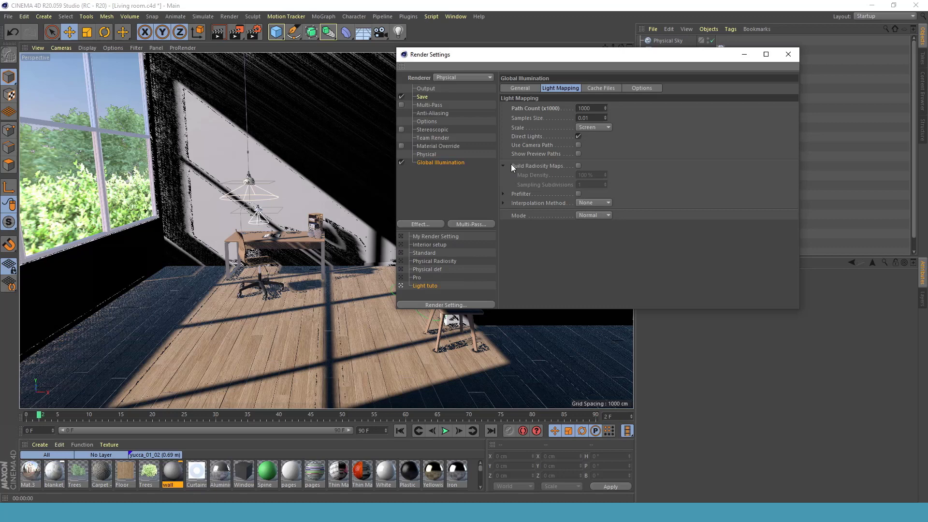
pyautogui.click(578, 166)
pyautogui.click(520, 88)
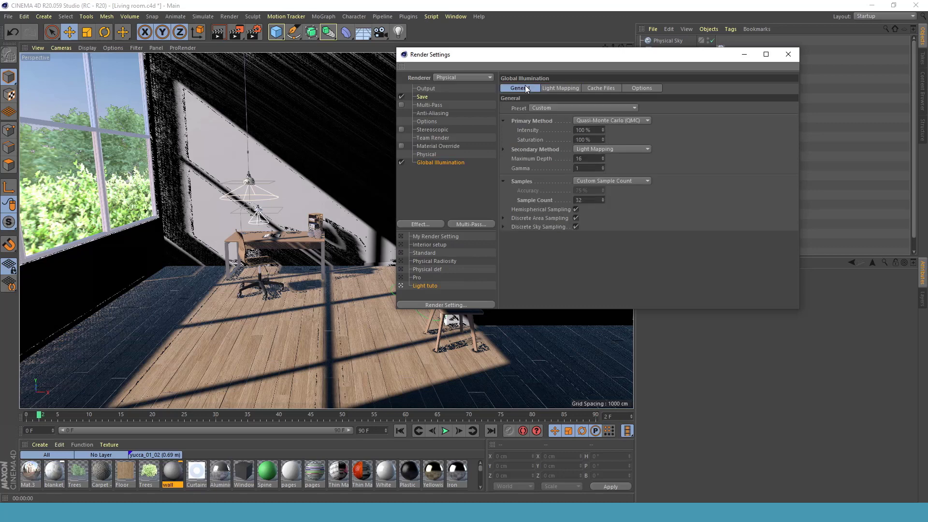
pyautogui.click(603, 150)
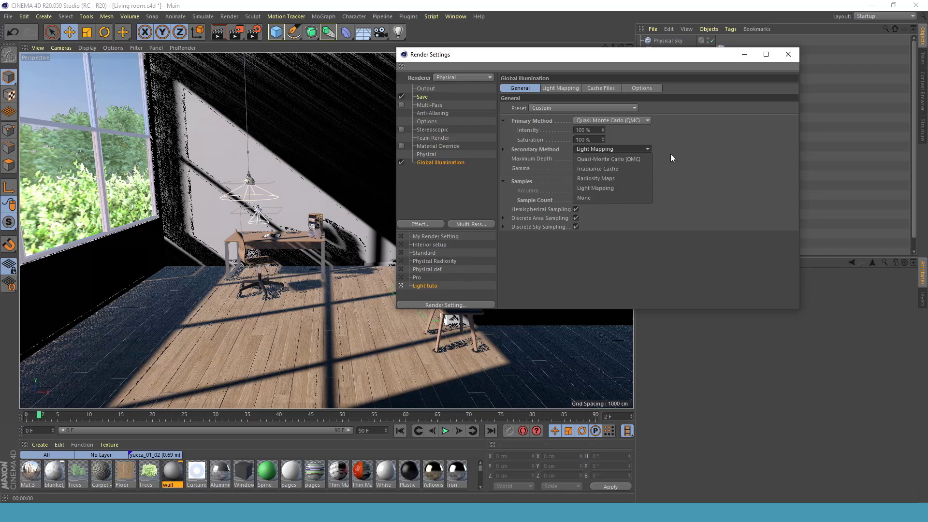
pyautogui.click(639, 132)
pyautogui.click(549, 87)
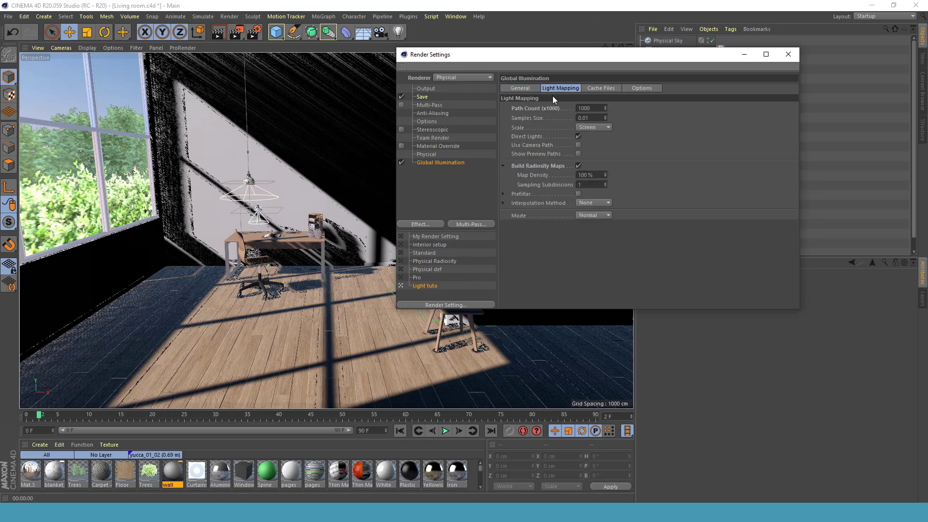
pyautogui.click(524, 89)
pyautogui.click(555, 86)
pyautogui.moveTo(650, 57); pyautogui.dragTo(584, 131)
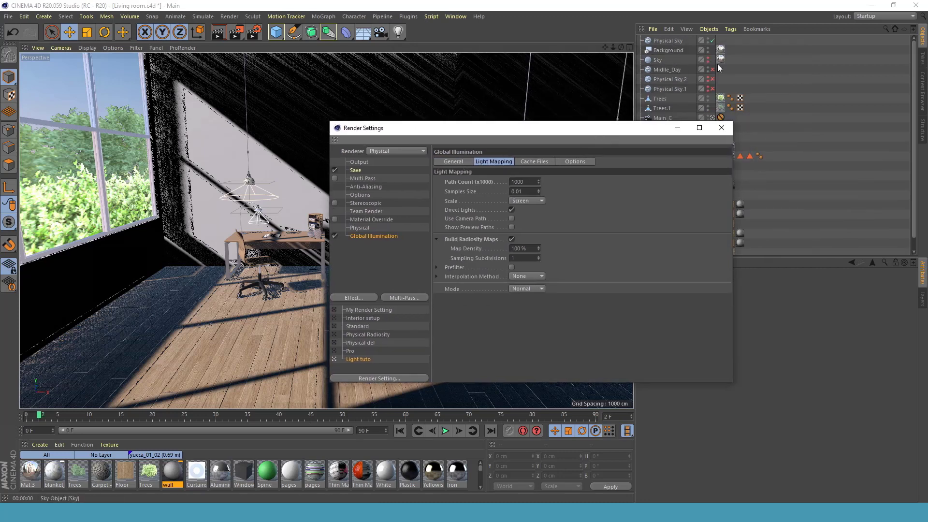
pyautogui.moveTo(598, 134); pyautogui.dragTo(589, 74)
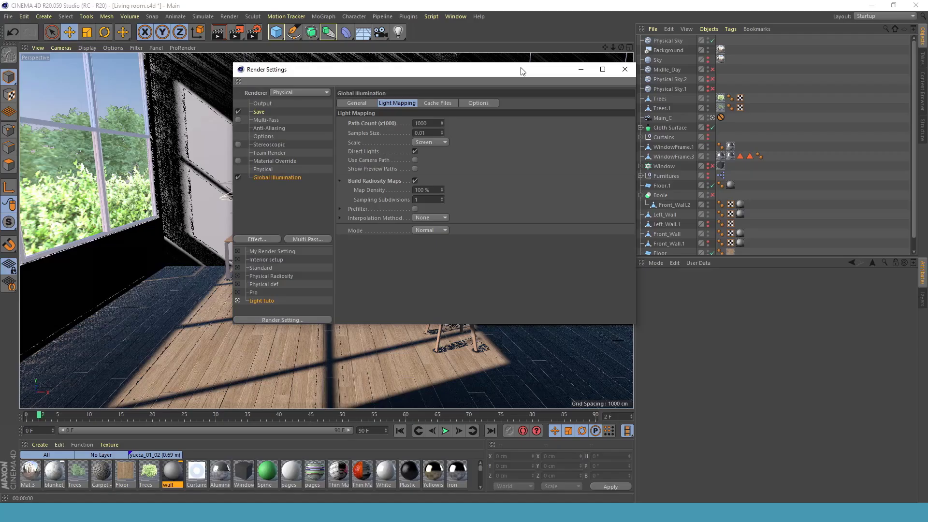
pyautogui.moveTo(518, 71); pyautogui.dragTo(565, 45)
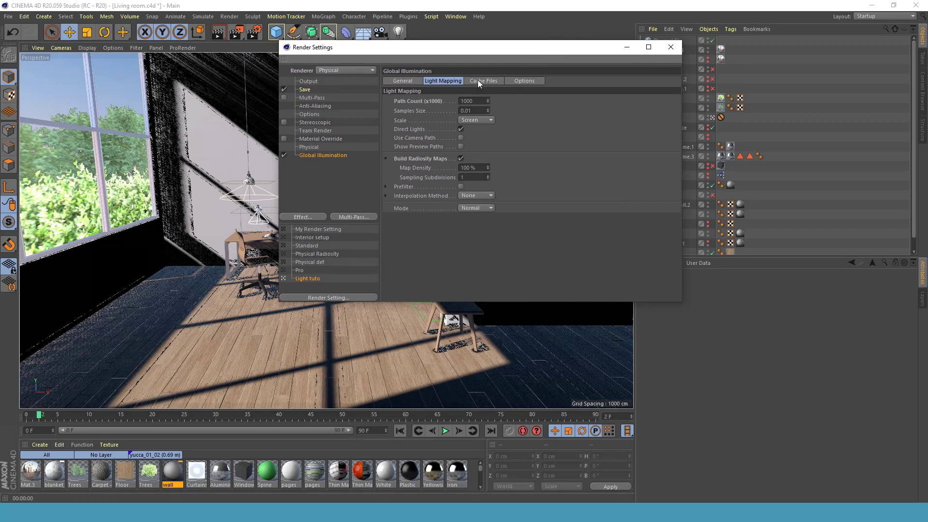
pyautogui.click(314, 176)
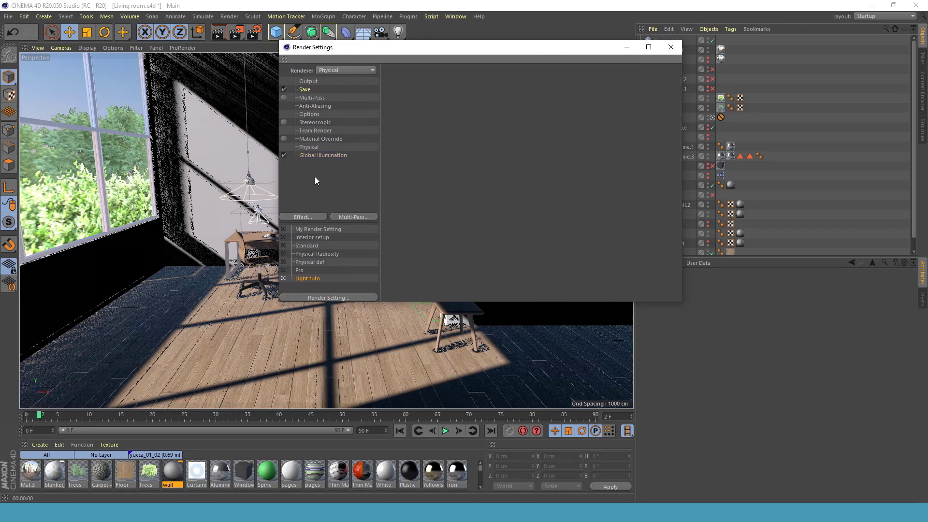
pyautogui.moveTo(393, 48); pyautogui.dragTo(528, 54)
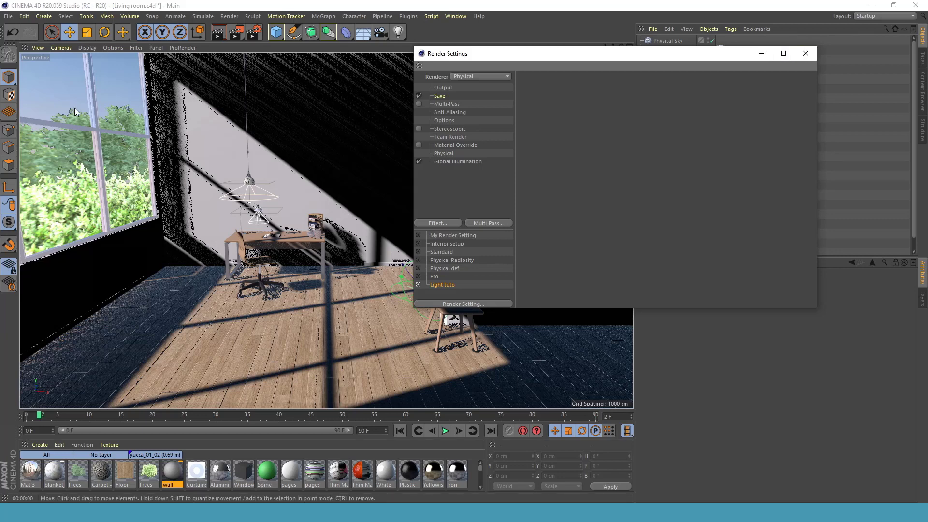
pyautogui.moveTo(513, 58); pyautogui.dragTo(392, 67)
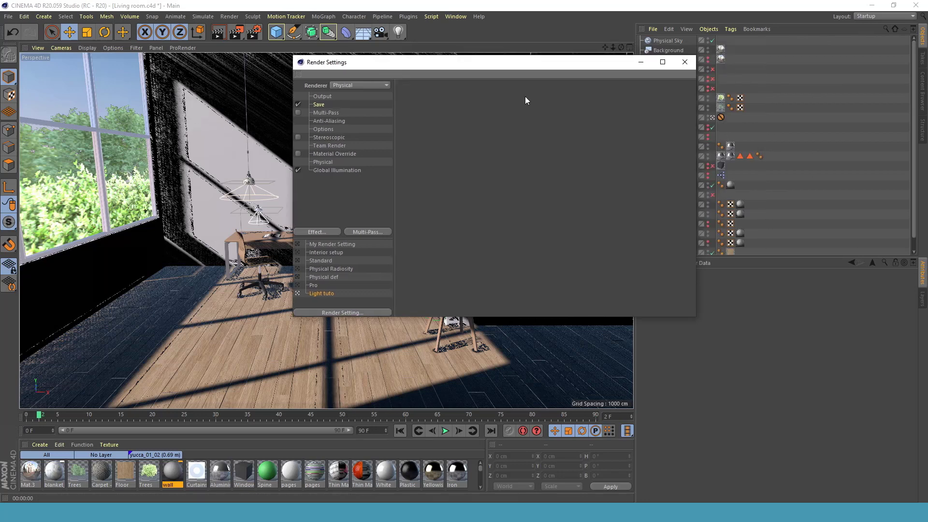
# Review the Physical Sky's Sun settings, including Intensity, and its Generate GI Strength in the details.
pyautogui.moveTo(554, 65); pyautogui.dragTo(493, 125)
pyautogui.click(670, 41)
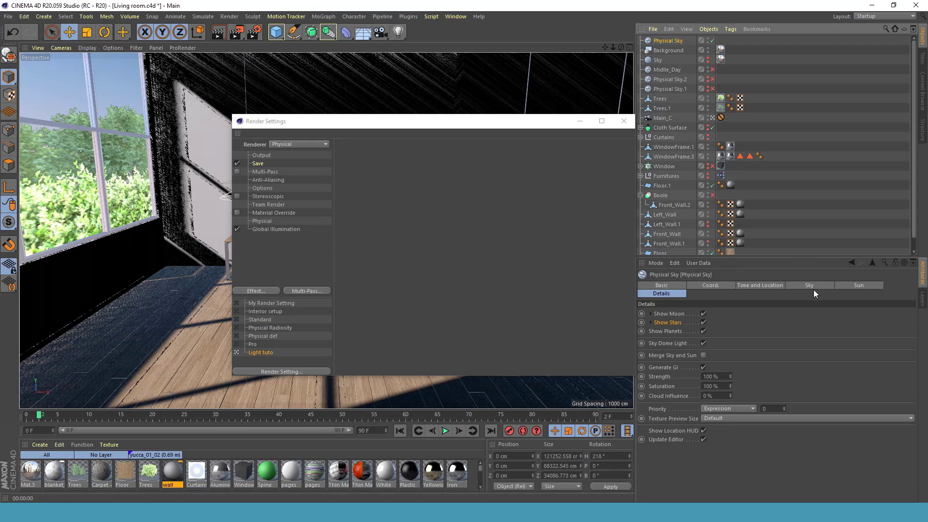
pyautogui.click(861, 287)
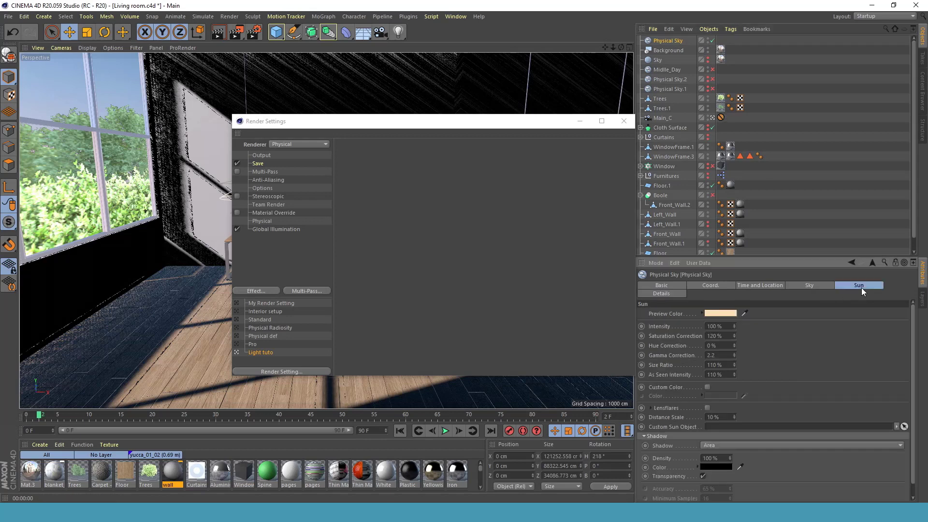
pyautogui.scroll(-1, 809, 329)
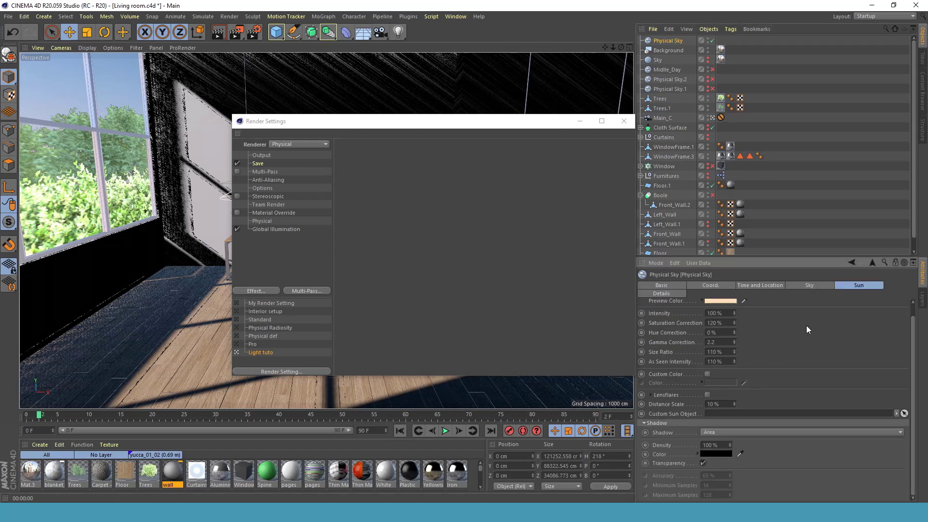
pyautogui.click(663, 293)
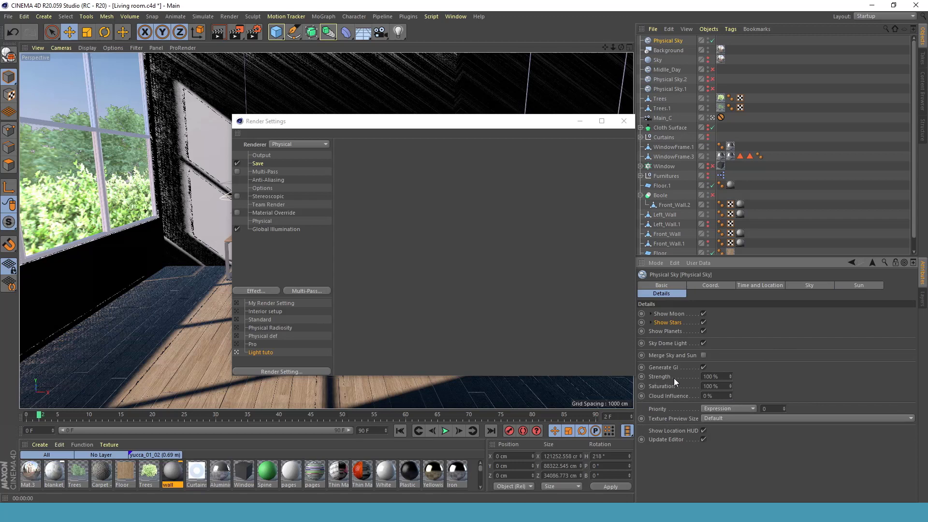
pyautogui.click(711, 376)
pyautogui.click(860, 285)
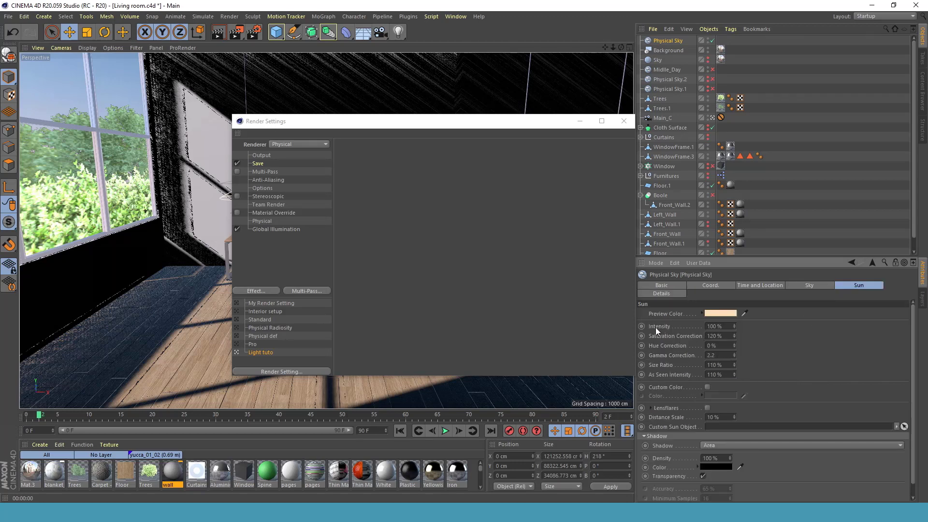
pyautogui.click(790, 321)
# Add the Color Mapping effect to the Light tuto render setting.
pyautogui.moveTo(486, 122); pyautogui.dragTo(508, 132)
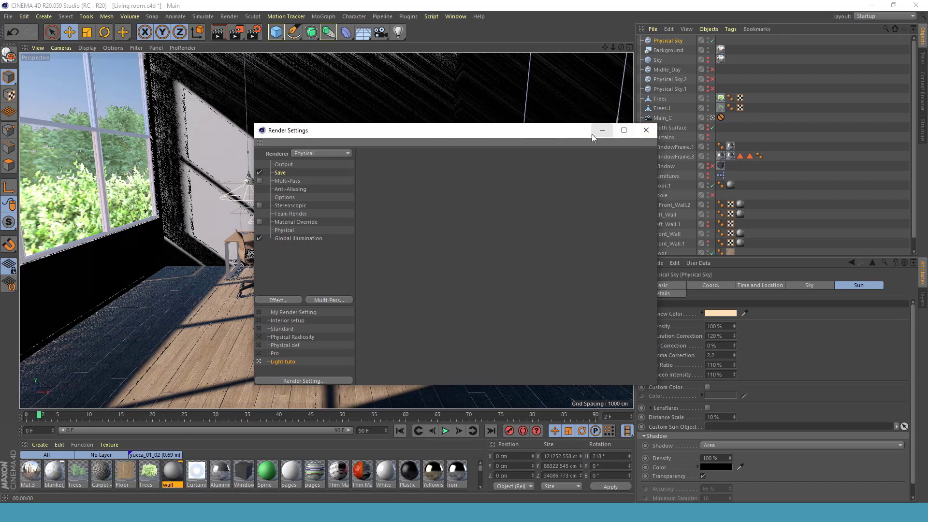
pyautogui.click(646, 130)
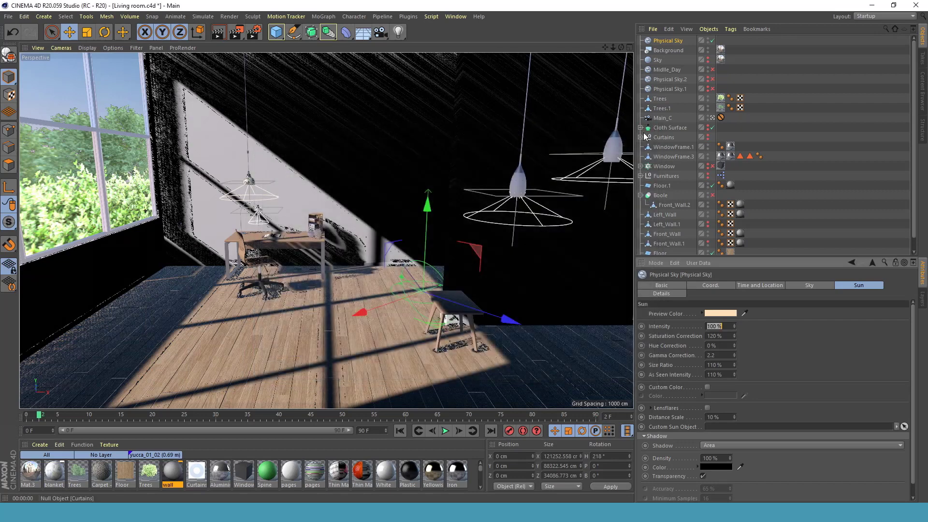
pyautogui.click(252, 34)
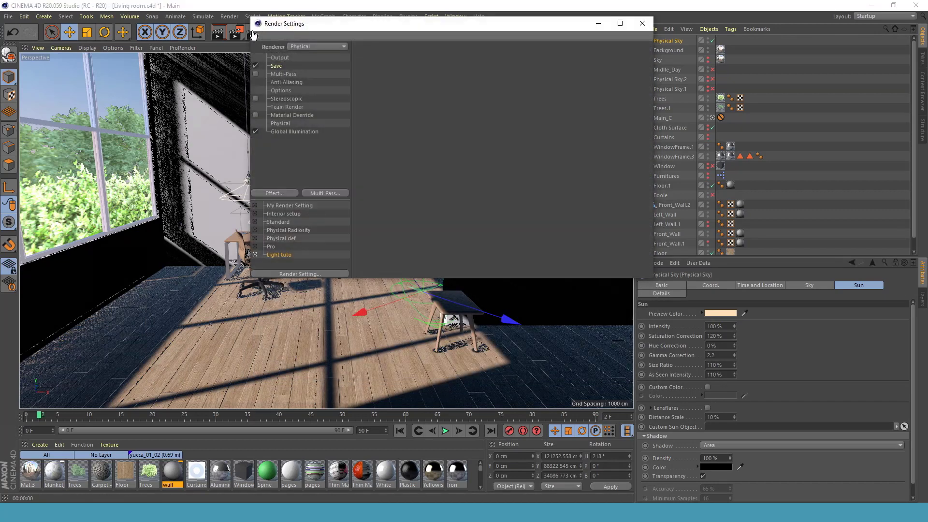
pyautogui.moveTo(388, 27); pyautogui.dragTo(421, 85)
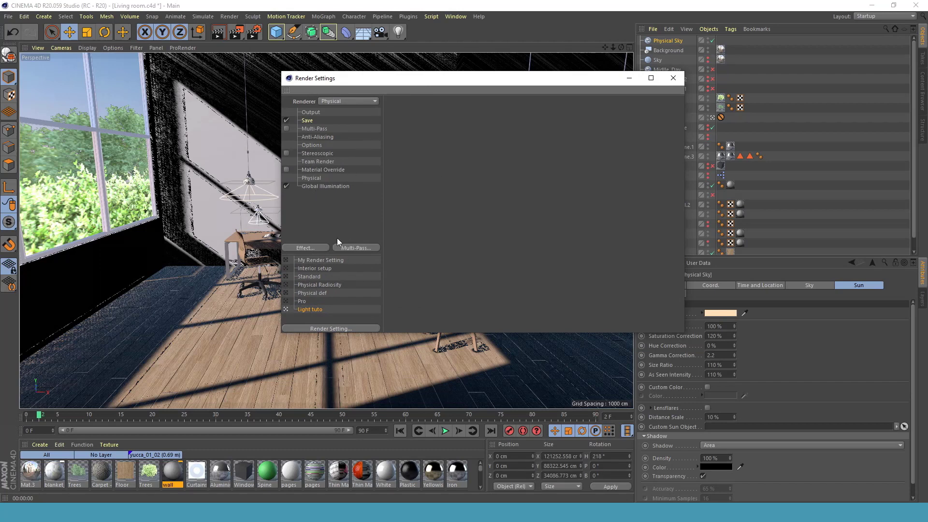
pyautogui.moveTo(405, 81); pyautogui.dragTo(485, 81)
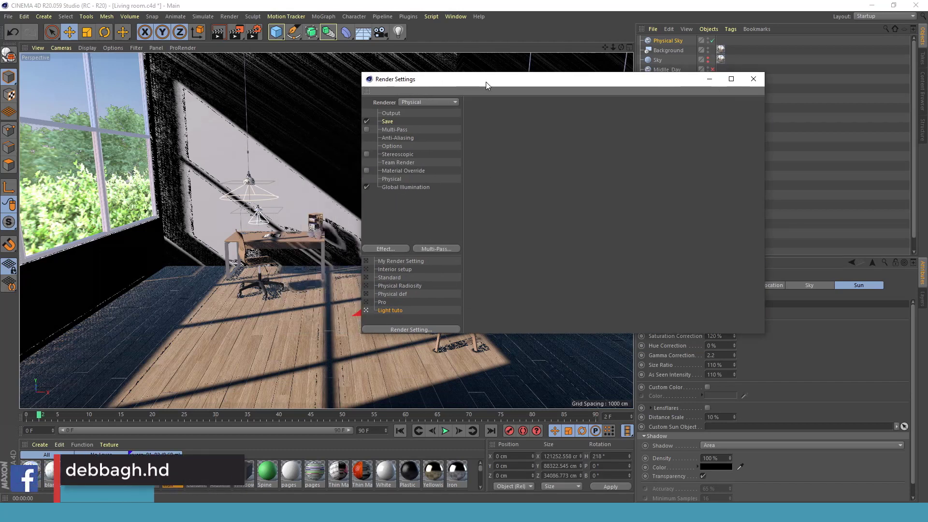
pyautogui.click(387, 249)
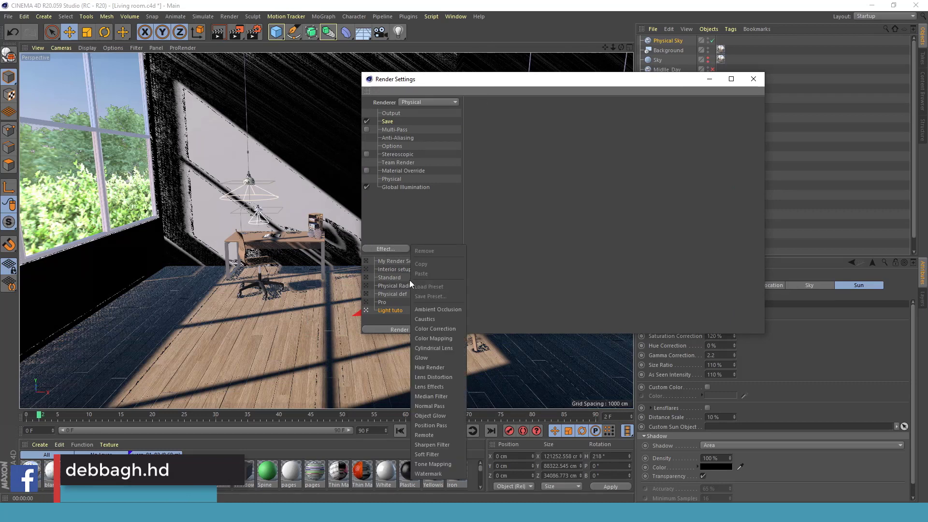
pyautogui.click(429, 339)
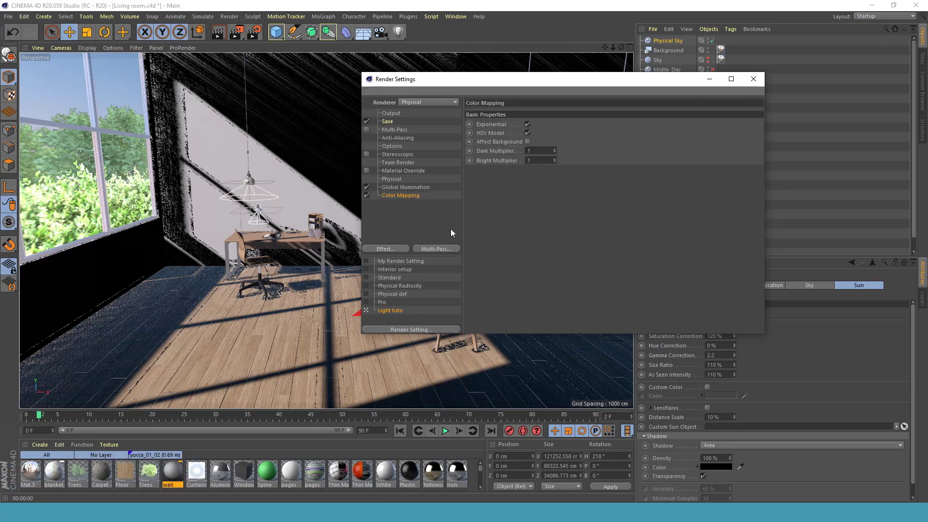
# Try Color Mapping Dark Multiplier values of 2 and 2.5.
pyautogui.moveTo(427, 87); pyautogui.dragTo(512, 91)
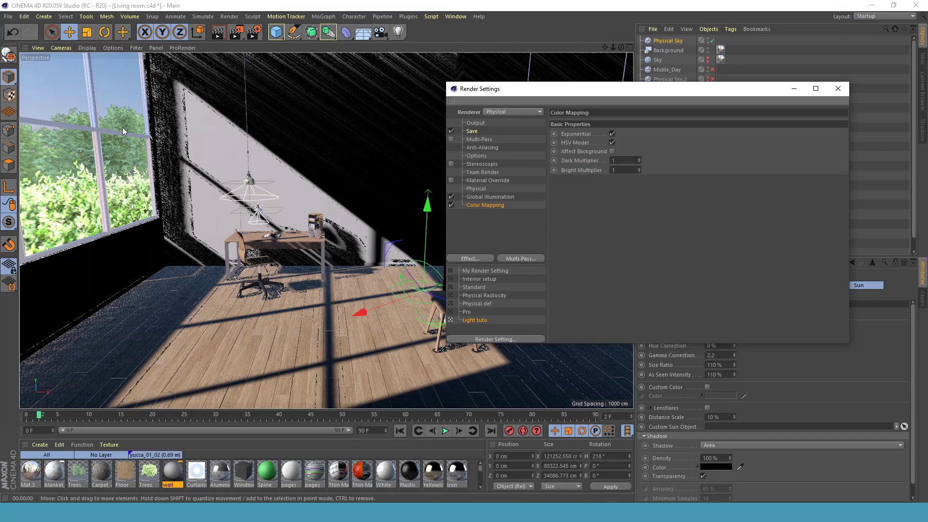
pyautogui.click(626, 160)
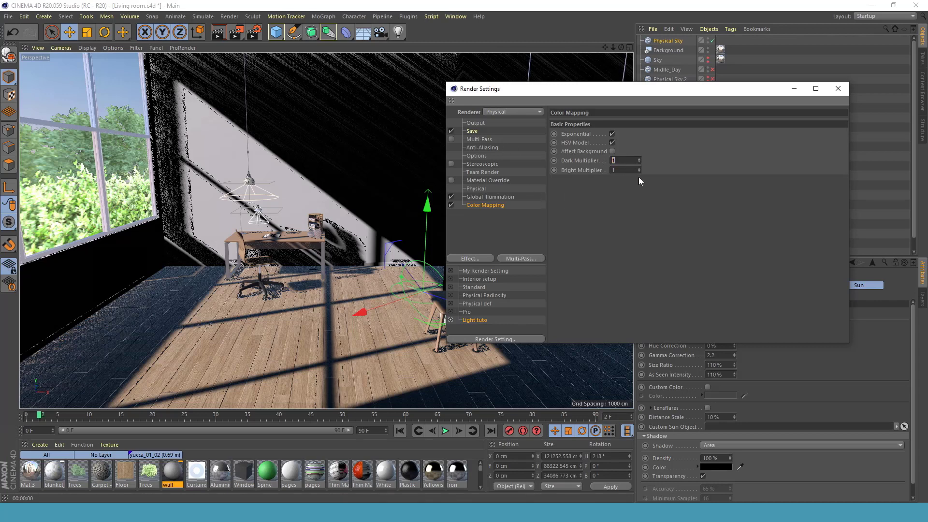
pyautogui.write('2')
pyautogui.press('Return')
pyautogui.write('.5')
pyautogui.press('Return')
pyautogui.click(618, 160)
pyautogui.write('2.5')
pyautogui.press('Return')
# Set the Color Mapping Bright Multiplier to 1 and Dark Multiplier to 2.5, and close the render settings.
pyautogui.moveTo(634, 169); pyautogui.dragTo(553, 173)
pyautogui.write('1')
pyautogui.click(628, 161)
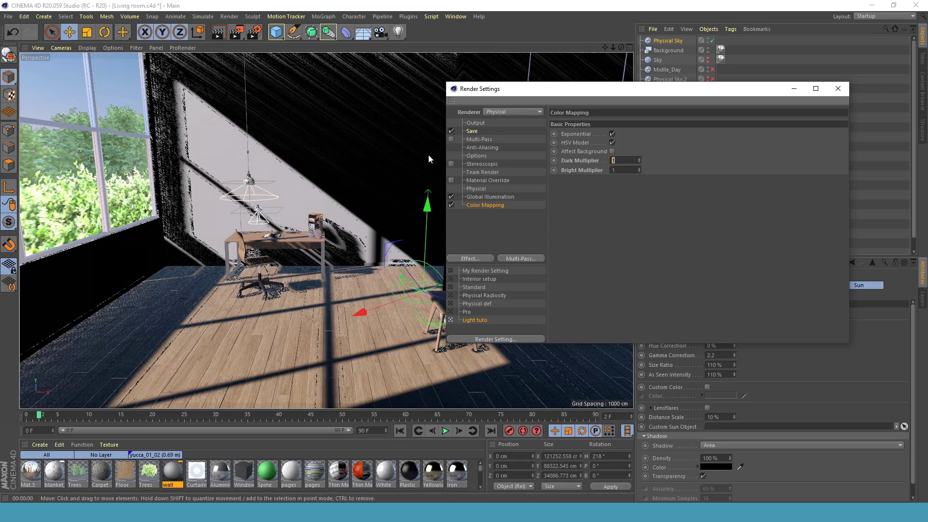
pyautogui.write('2.5')
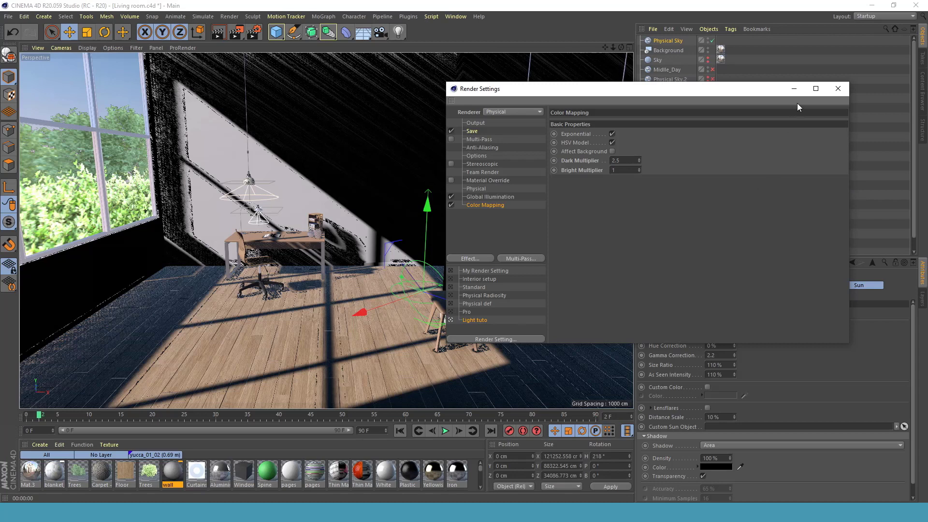
pyautogui.click(838, 88)
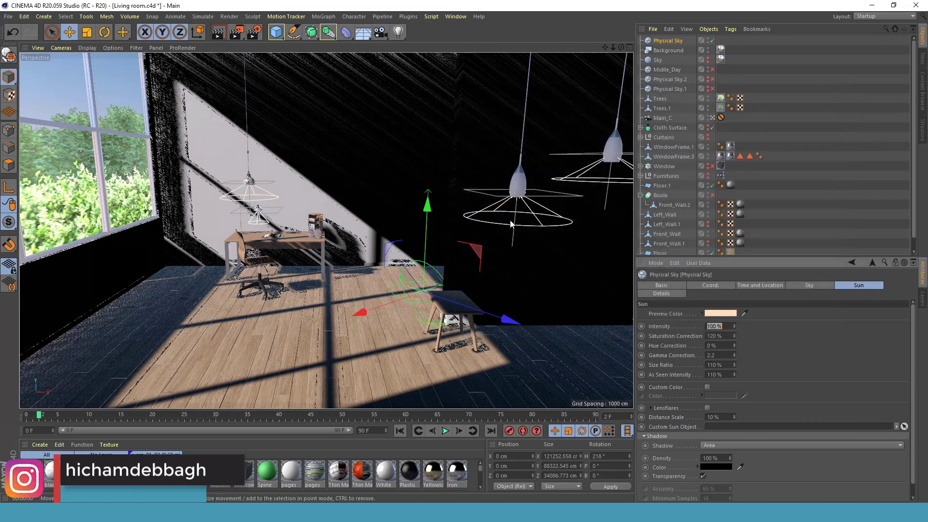
# Reopen the render settings and review the Color Mapping properties of the Light tuto setting.
pyautogui.click(256, 36)
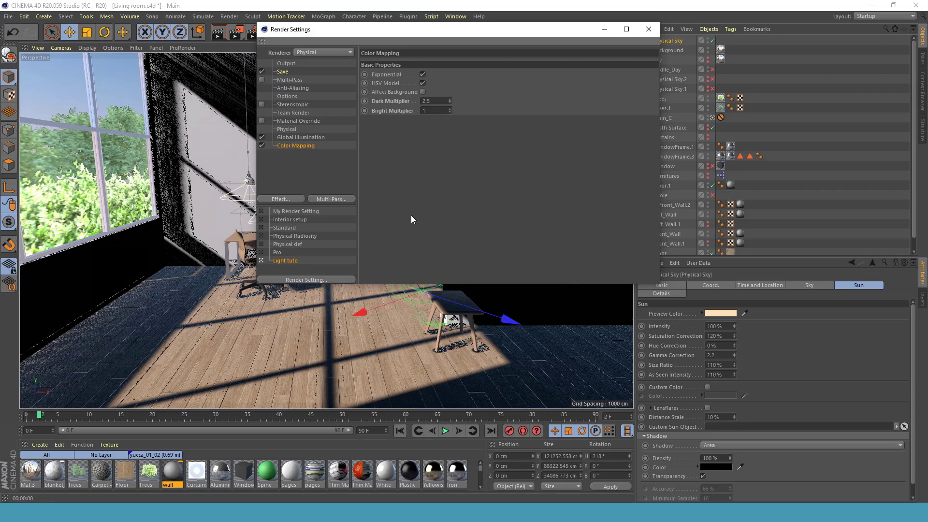
pyautogui.moveTo(445, 31); pyautogui.dragTo(328, 89)
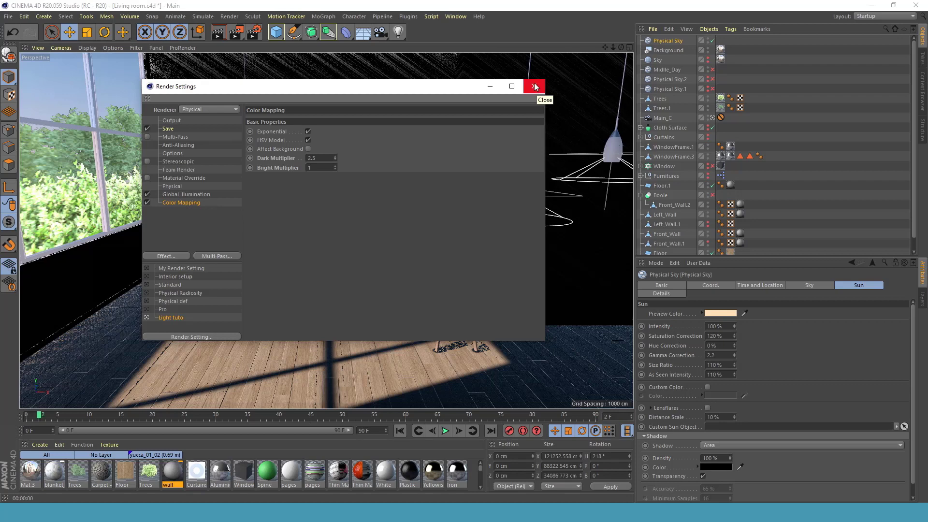
pyautogui.moveTo(381, 87); pyautogui.dragTo(489, 77)
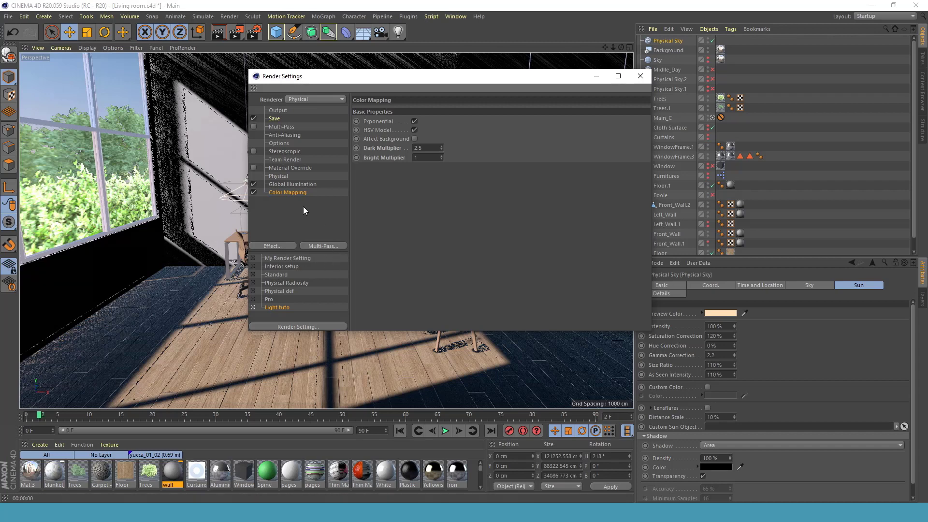
pyautogui.moveTo(392, 82); pyautogui.dragTo(335, 93)
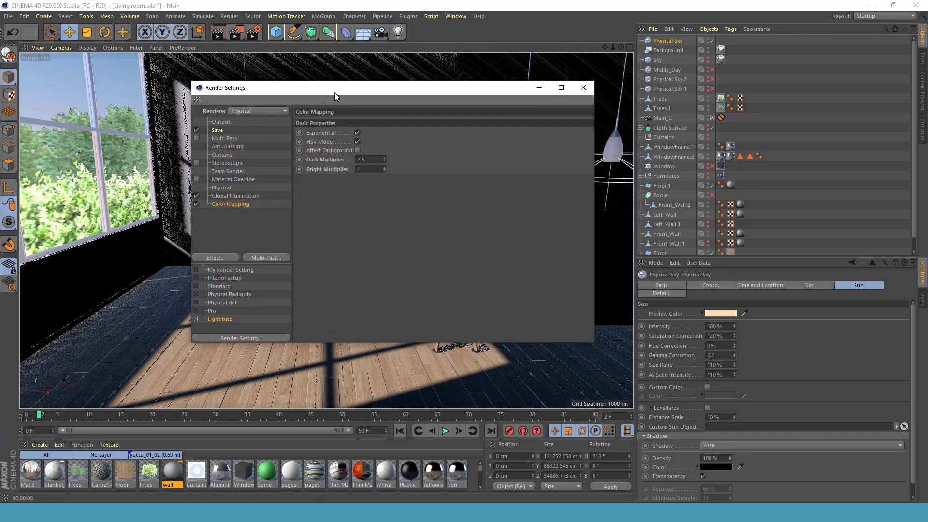
pyautogui.moveTo(438, 92); pyautogui.dragTo(427, 75)
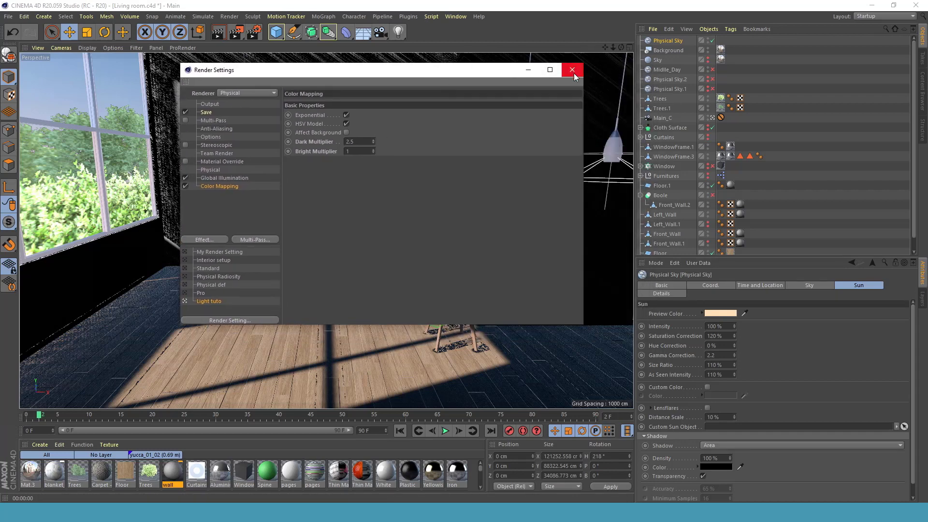
pyautogui.moveTo(508, 72); pyautogui.dragTo(498, 104)
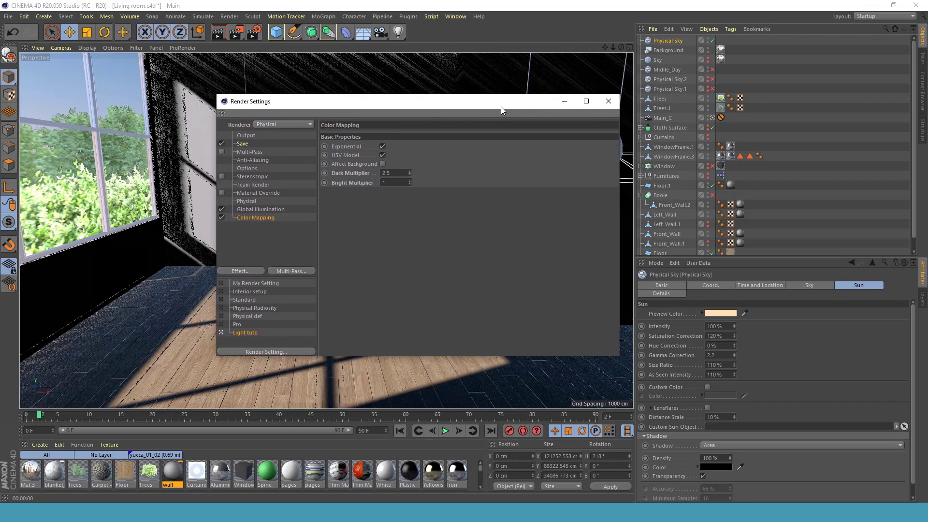